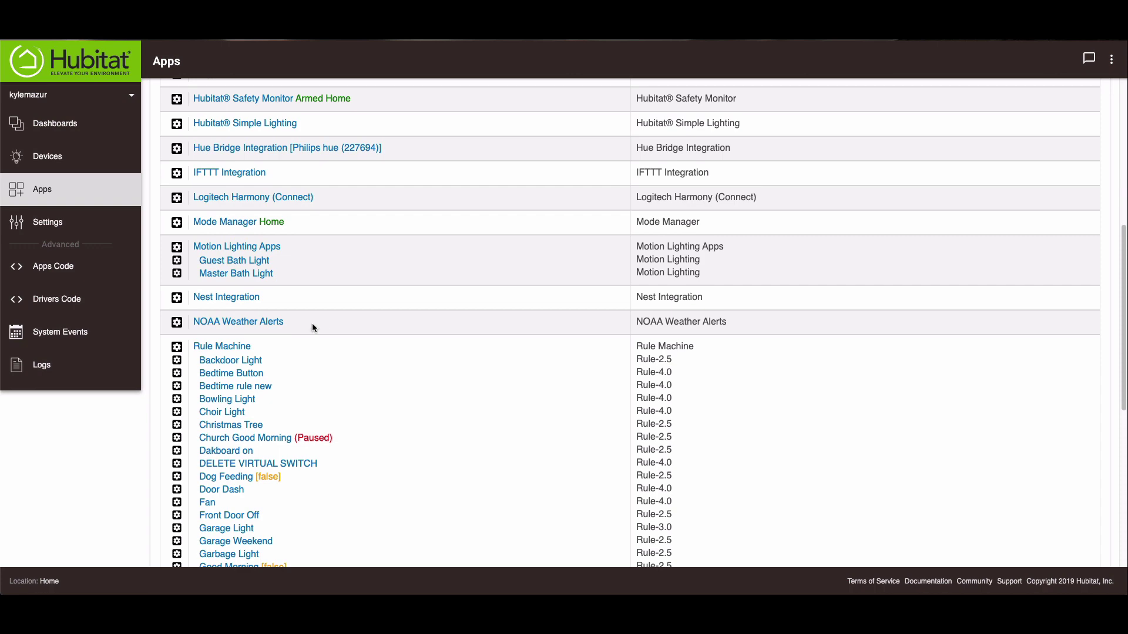
Step: Install the built-in Sonos Integration app so discovery finds the Basement and Grow Room speakers
scroll(313, 328, "up", 6)
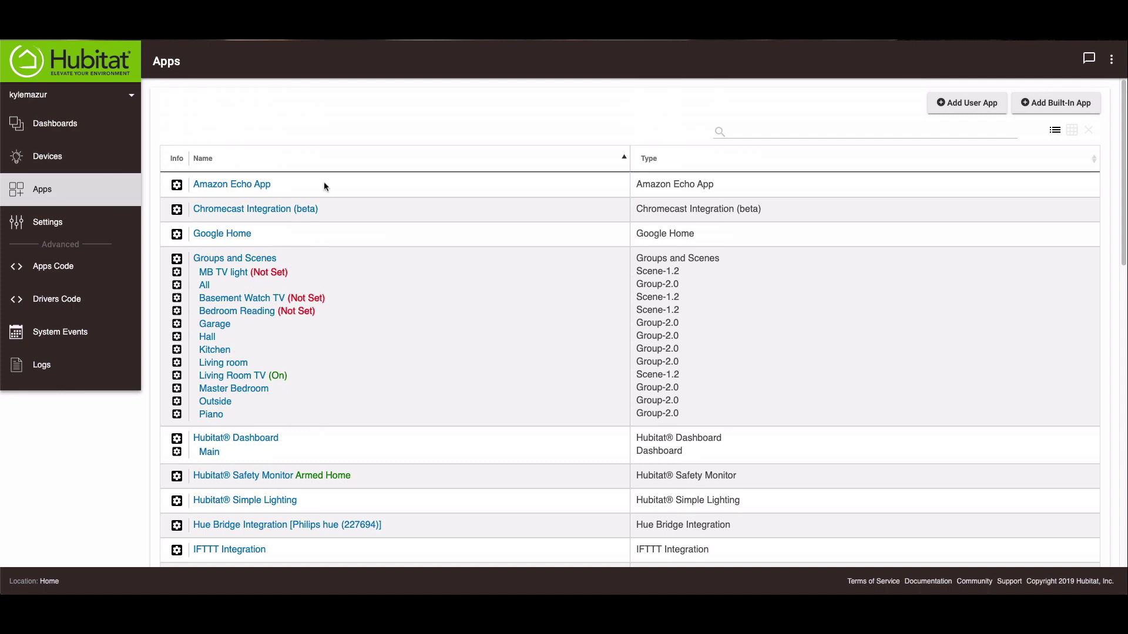
left_click(1049, 105)
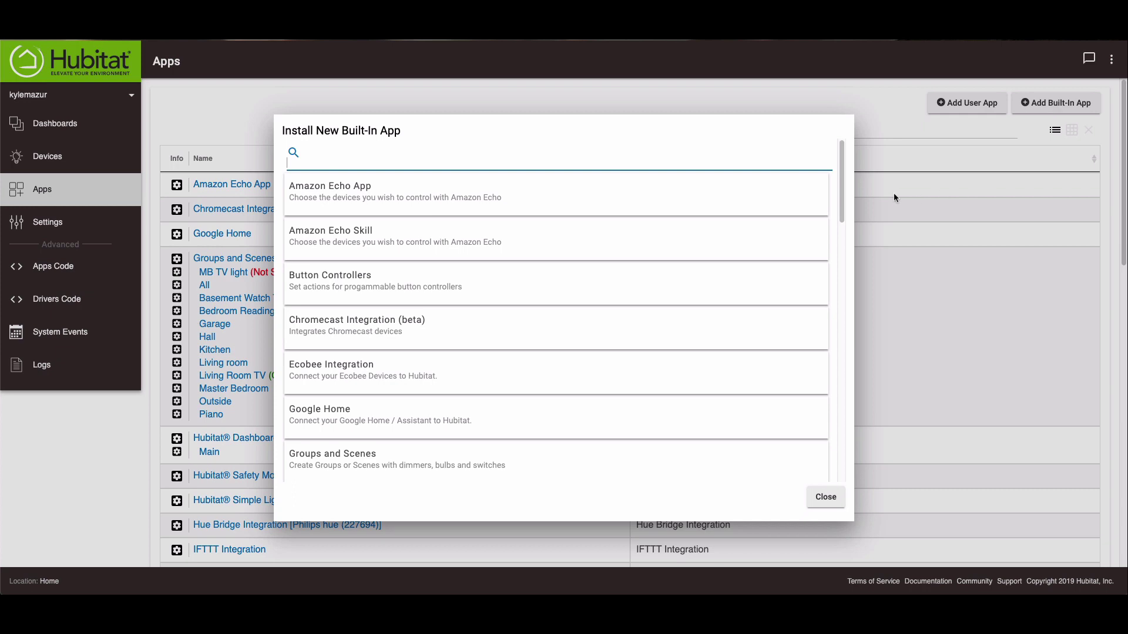
scroll(572, 336, "down", 5)
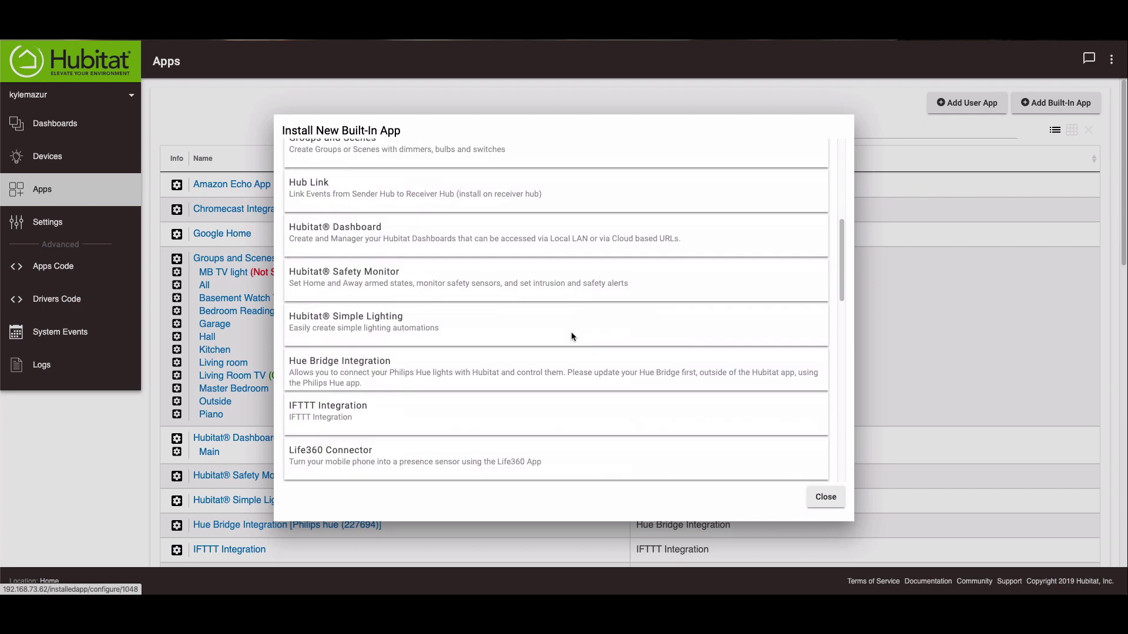
scroll(572, 335, "down", 9)
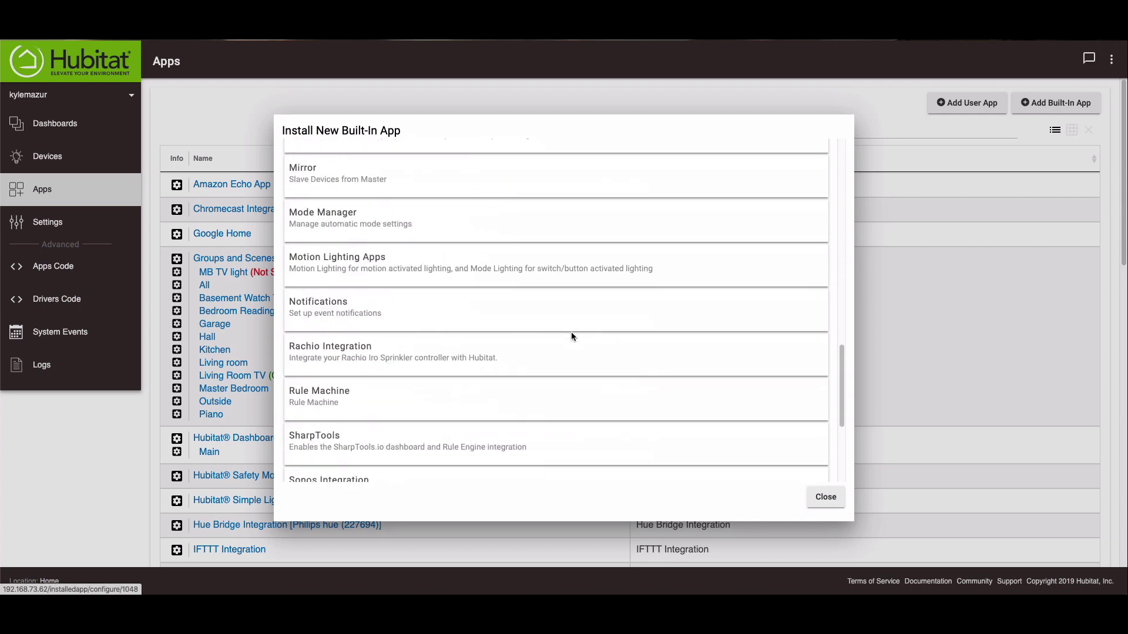
scroll(571, 336, "down", 3)
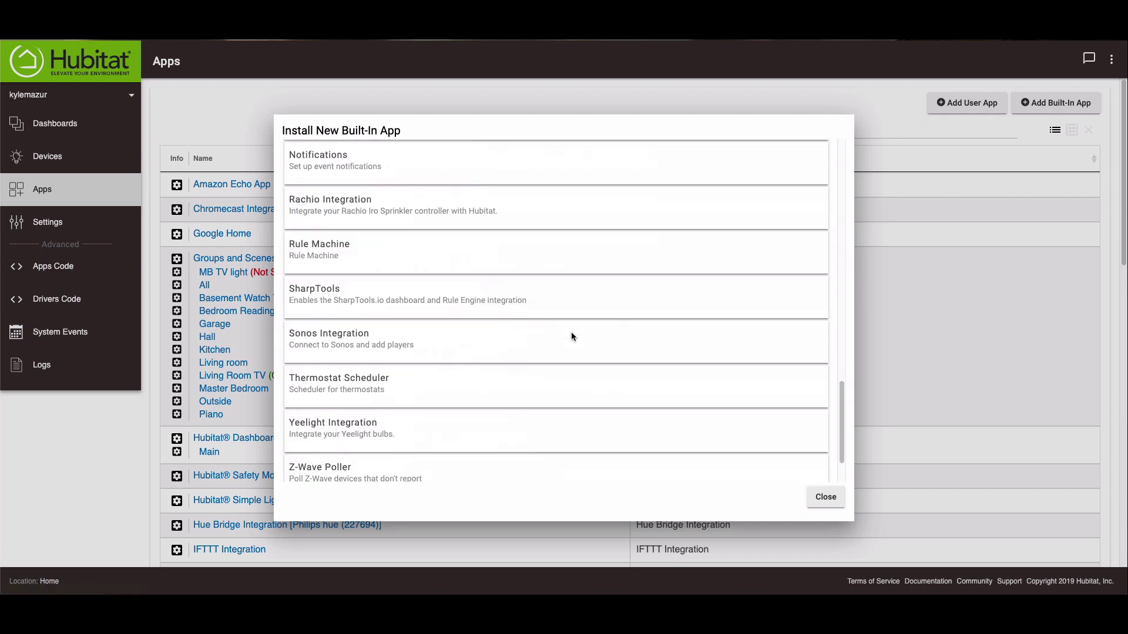
left_click(329, 340)
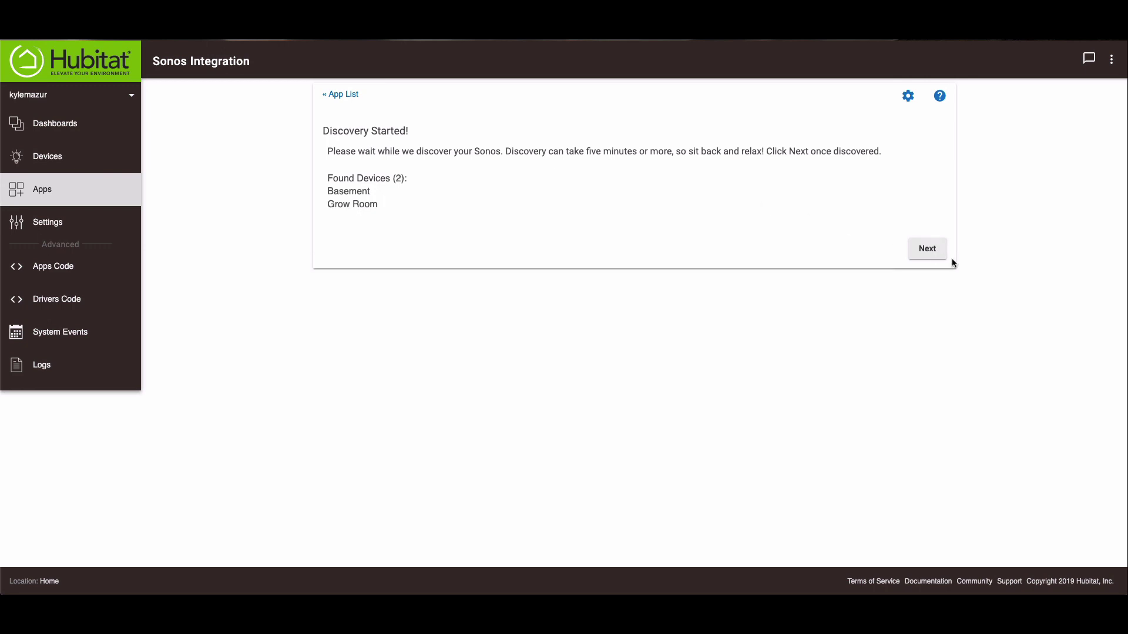
Step: Select the Basement and Grow Room speakers in Sonos Integration and finish its setup
left_click(926, 249)
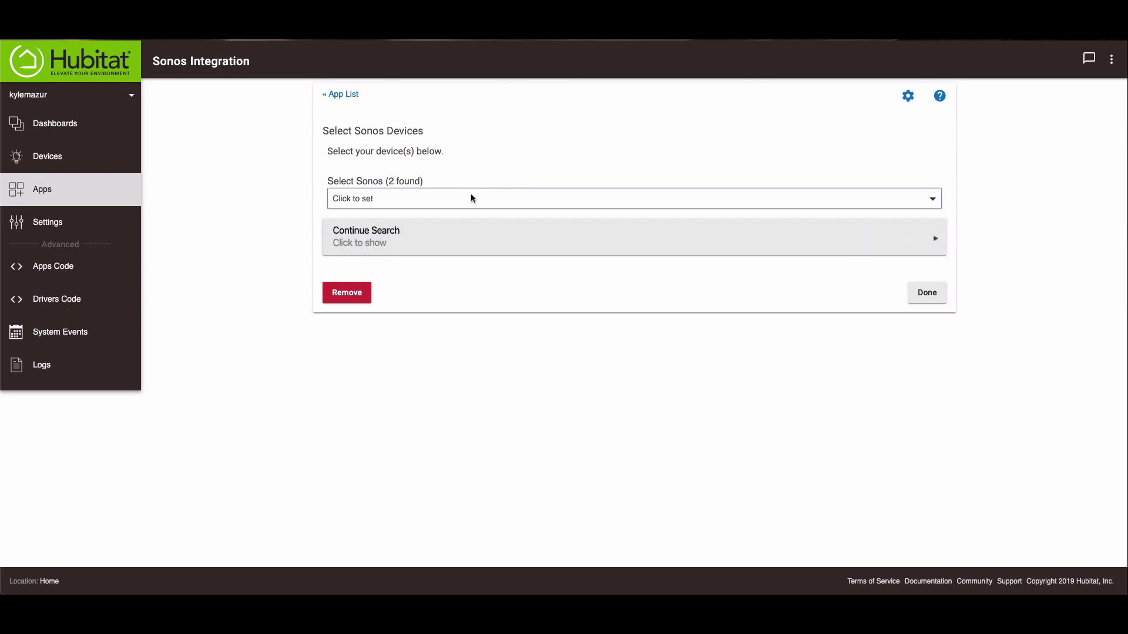
left_click(372, 203)
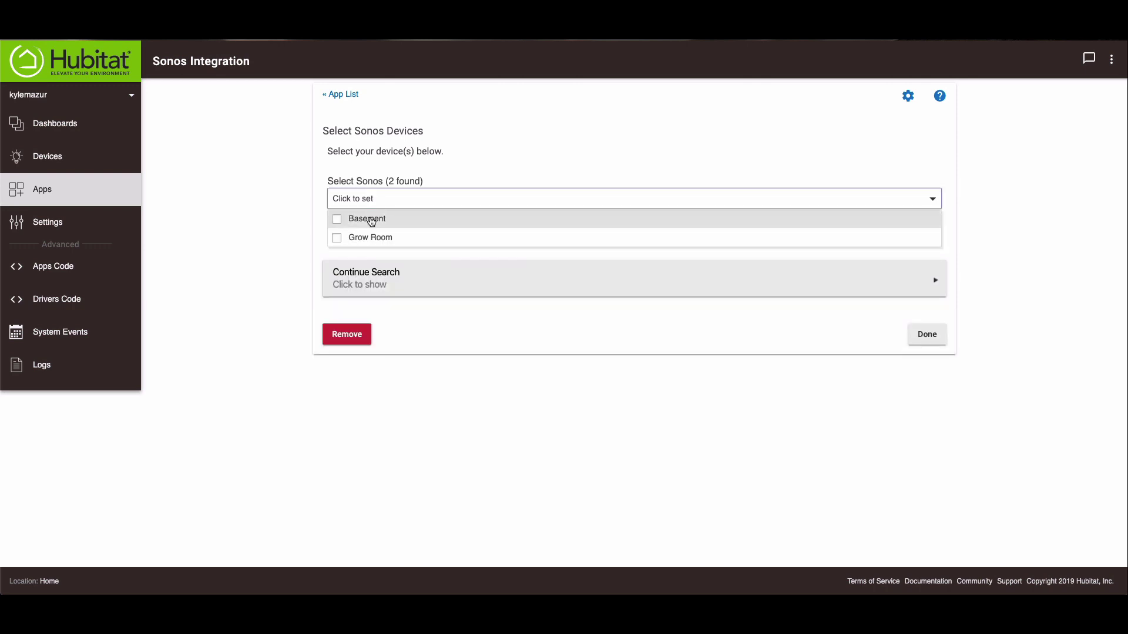
left_click(371, 221)
left_click(368, 238)
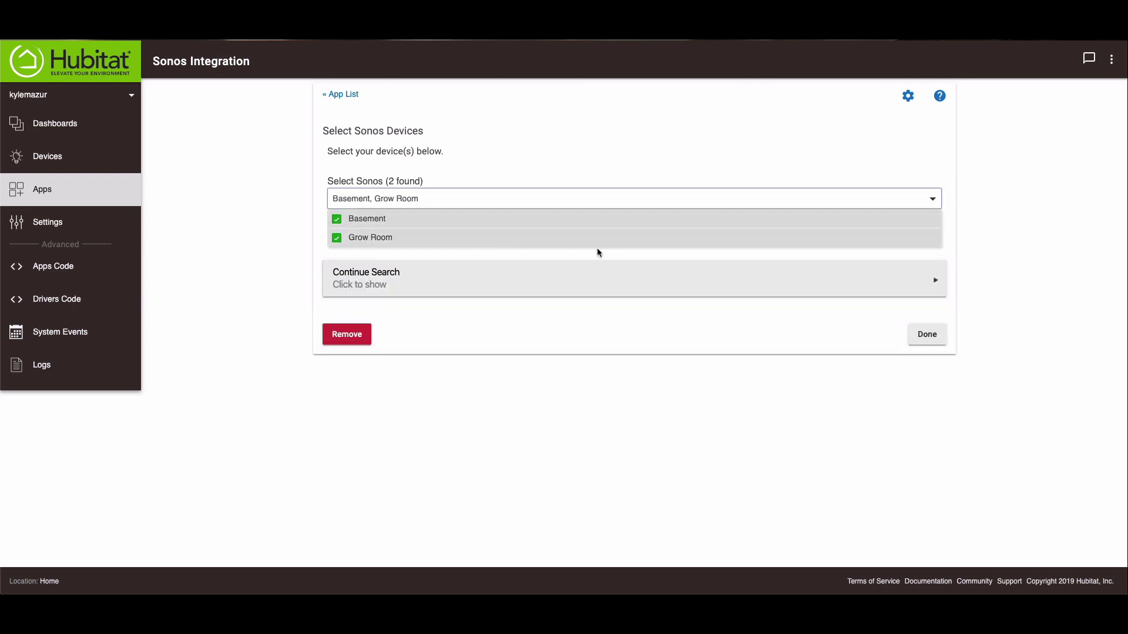
left_click(827, 334)
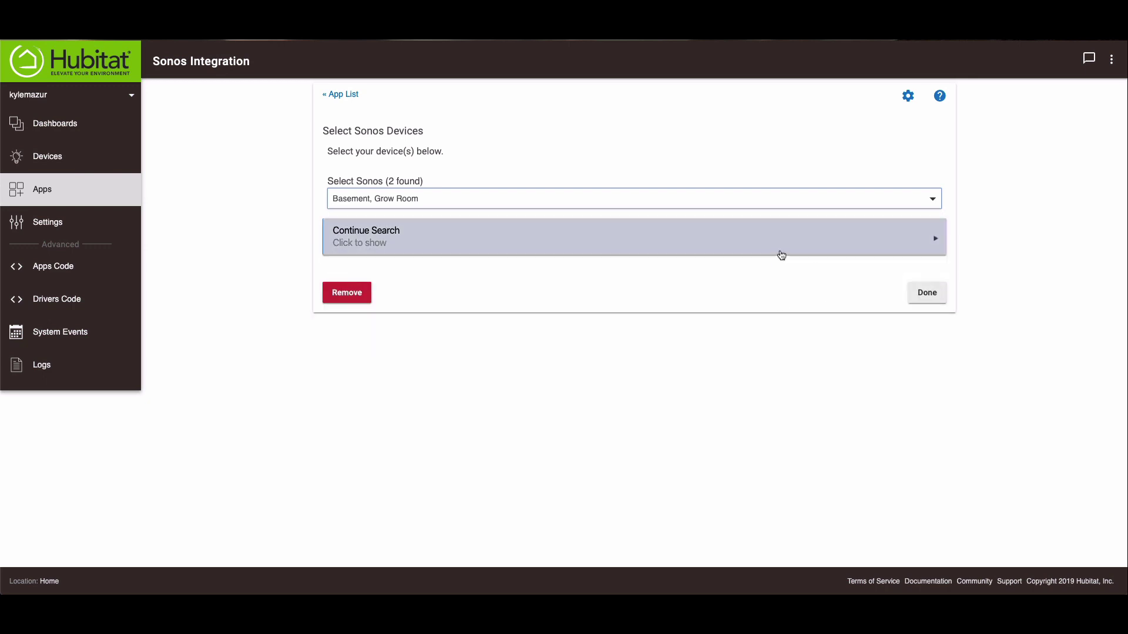
left_click(934, 297)
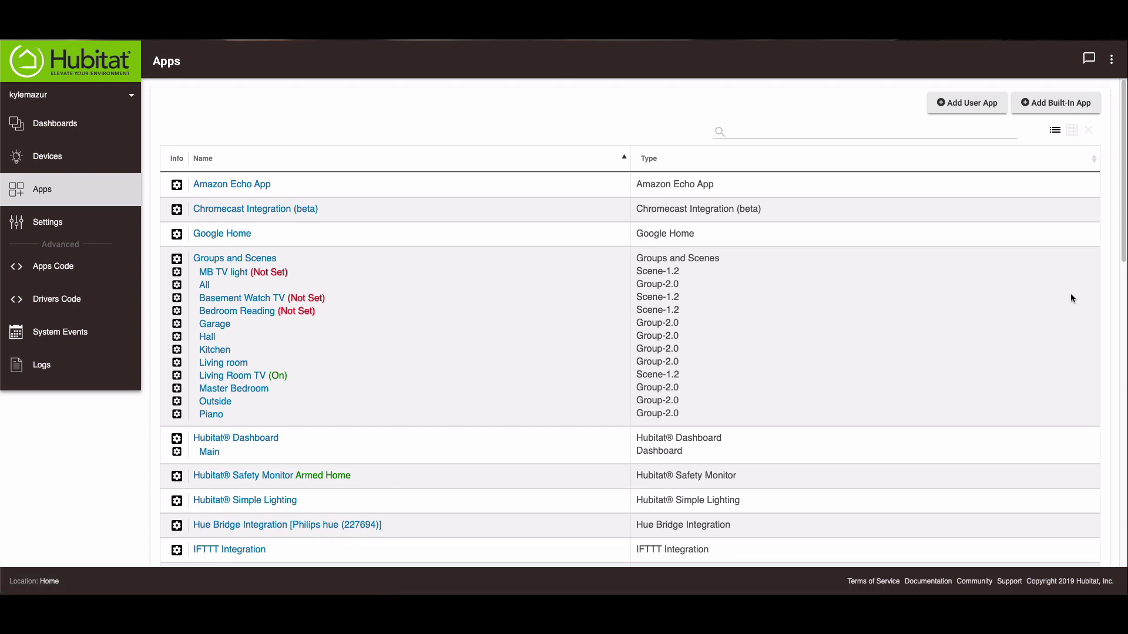
Step: Open the installed Sonos Integration to verify it, then return to the Apps list
scroll(517, 271, "down", 6)
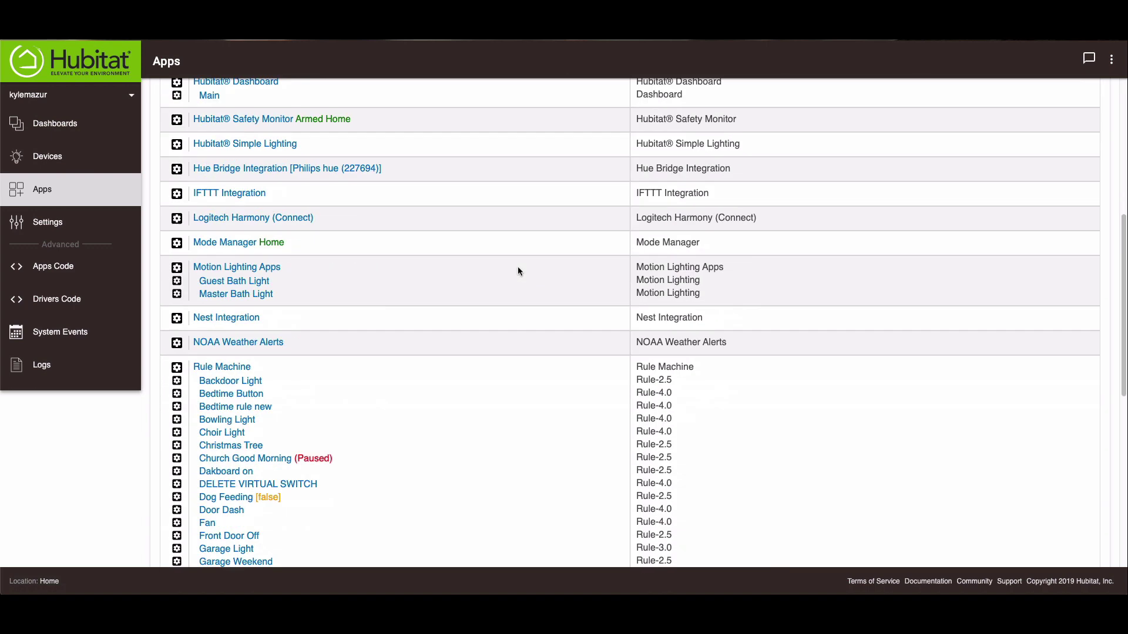
scroll(518, 271, "down", 8)
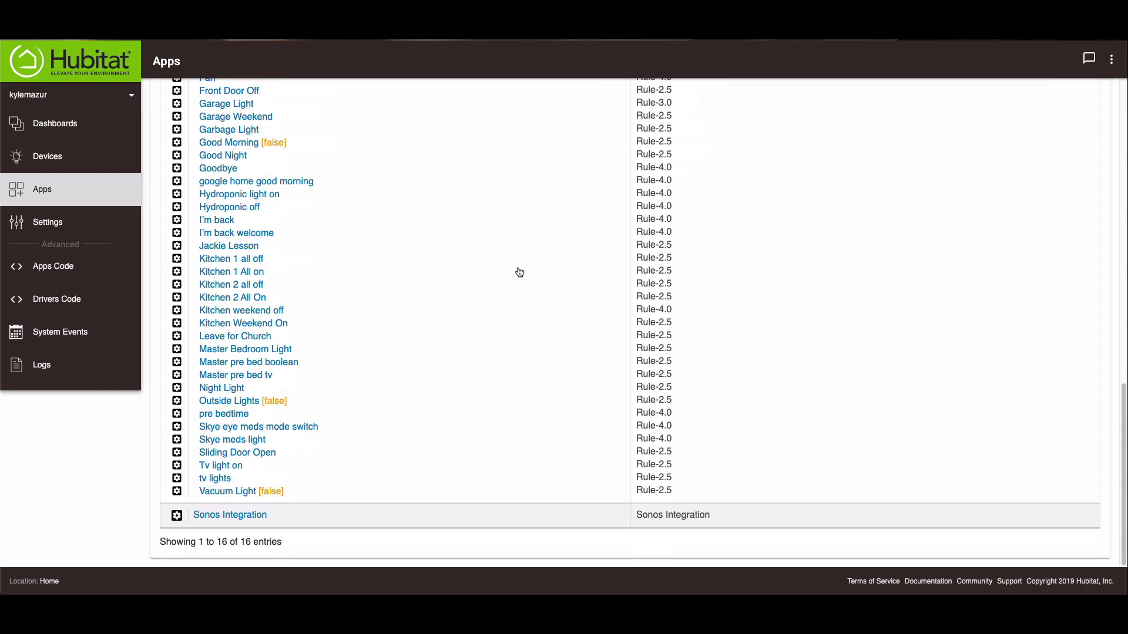
left_click(233, 516)
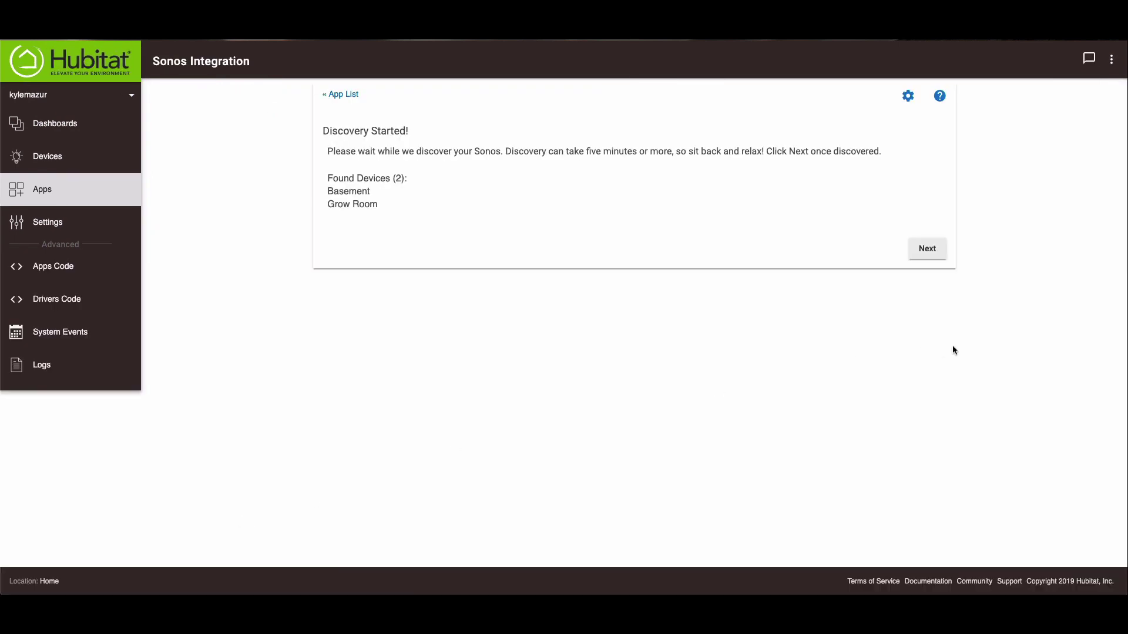
left_click(59, 194)
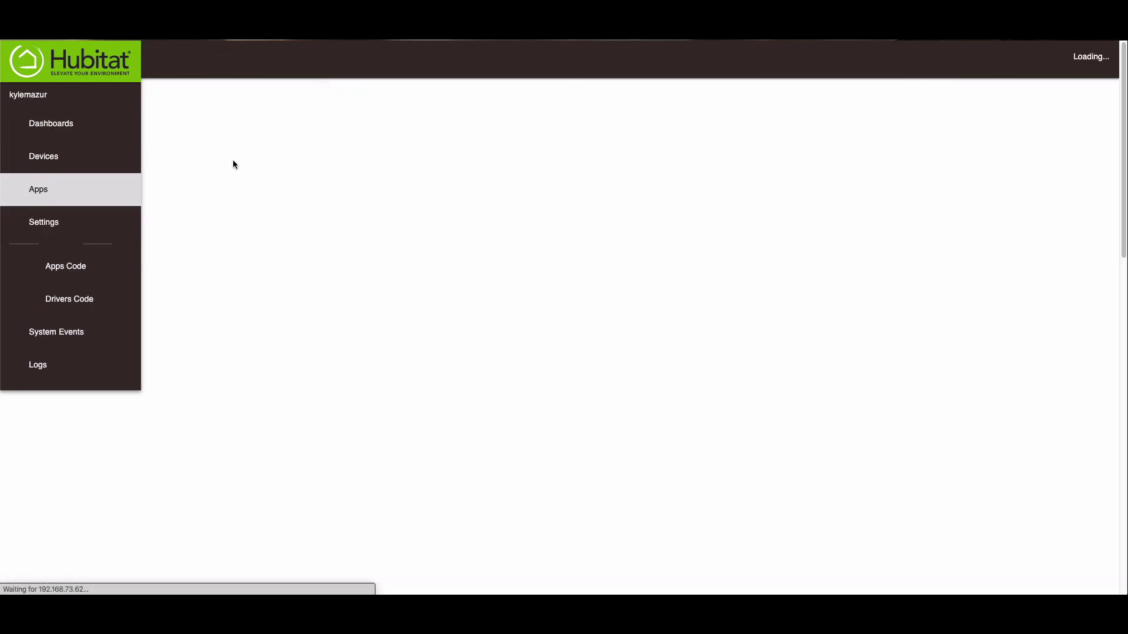
scroll(377, 155, "up", 15)
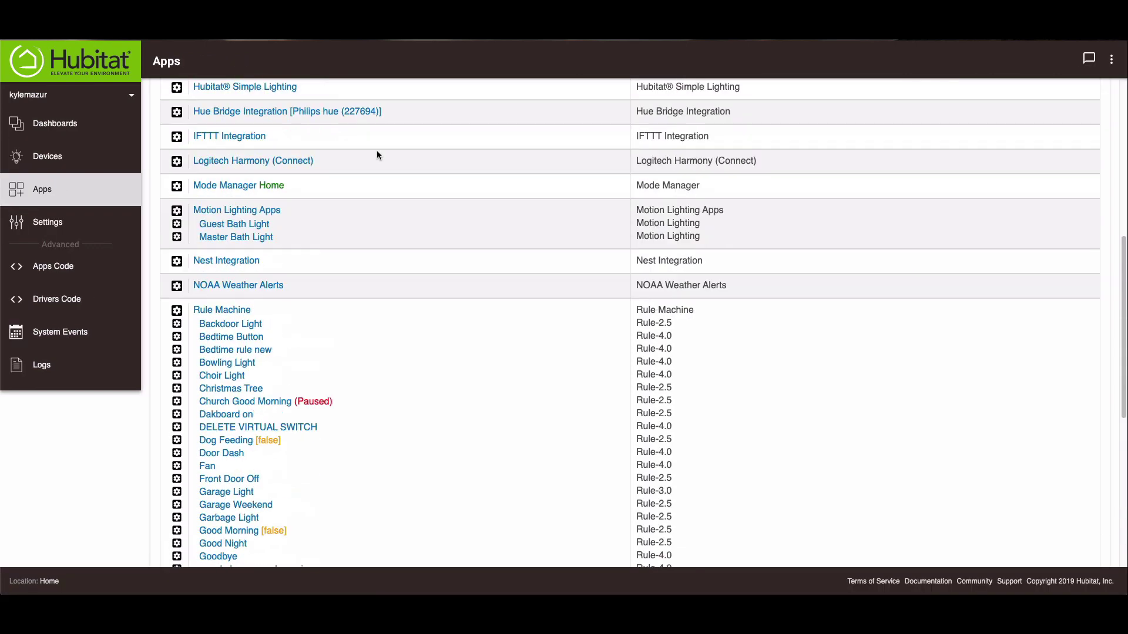
scroll(377, 155, "up", 3)
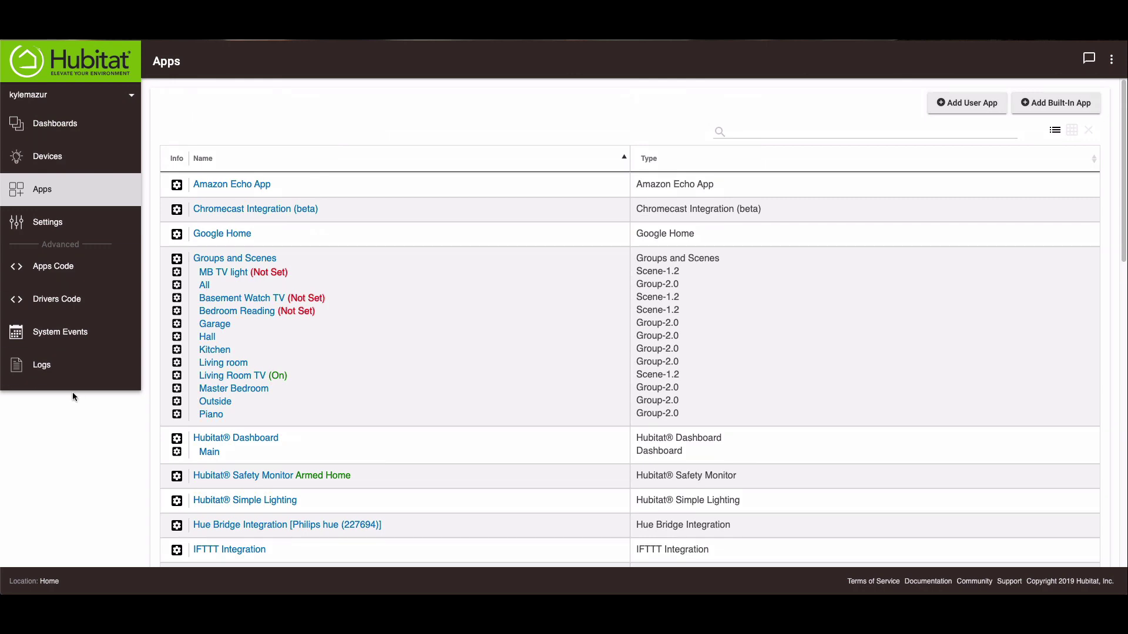
scroll(255, 401, "down", 5)
scroll(256, 400, "down", 5)
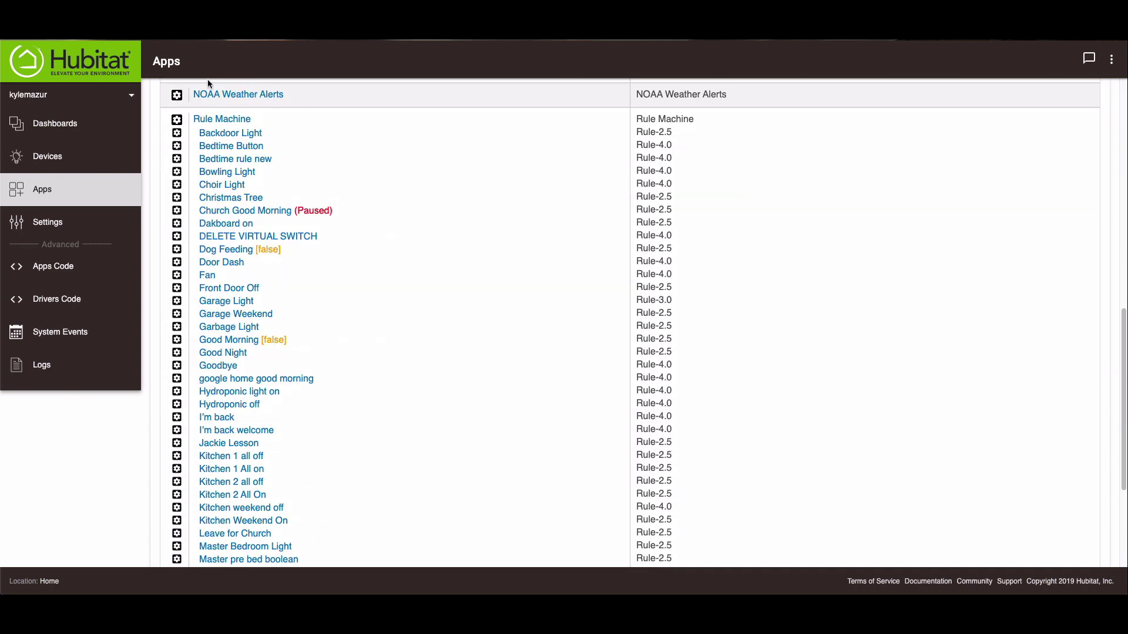
Step: Create a new Rule Machine rule named 'delete'
left_click(208, 121)
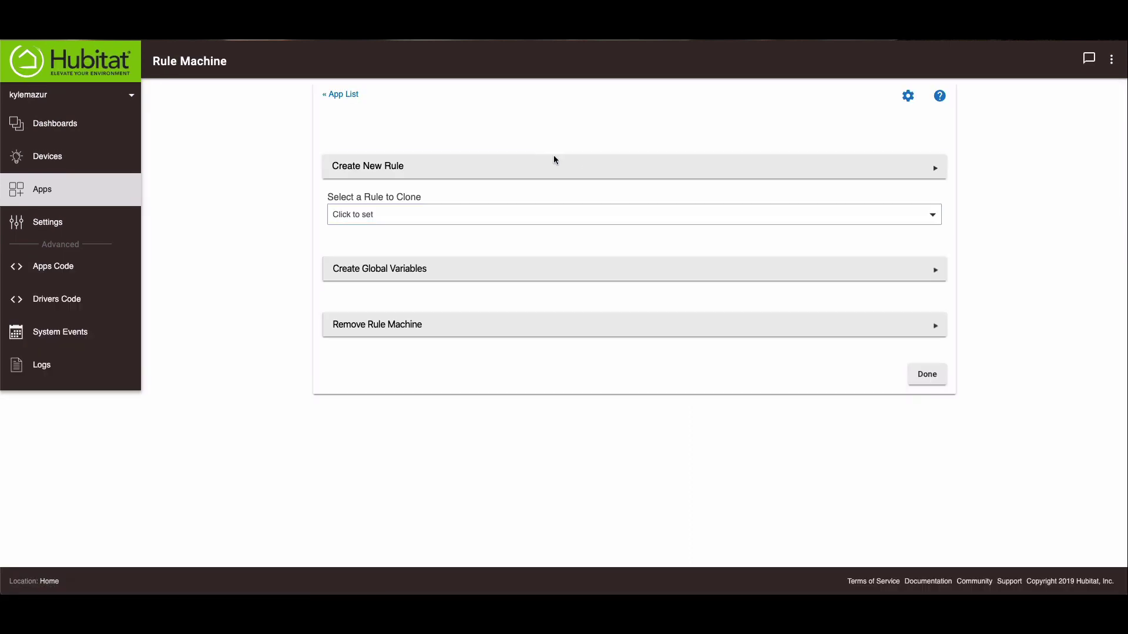
left_click(470, 175)
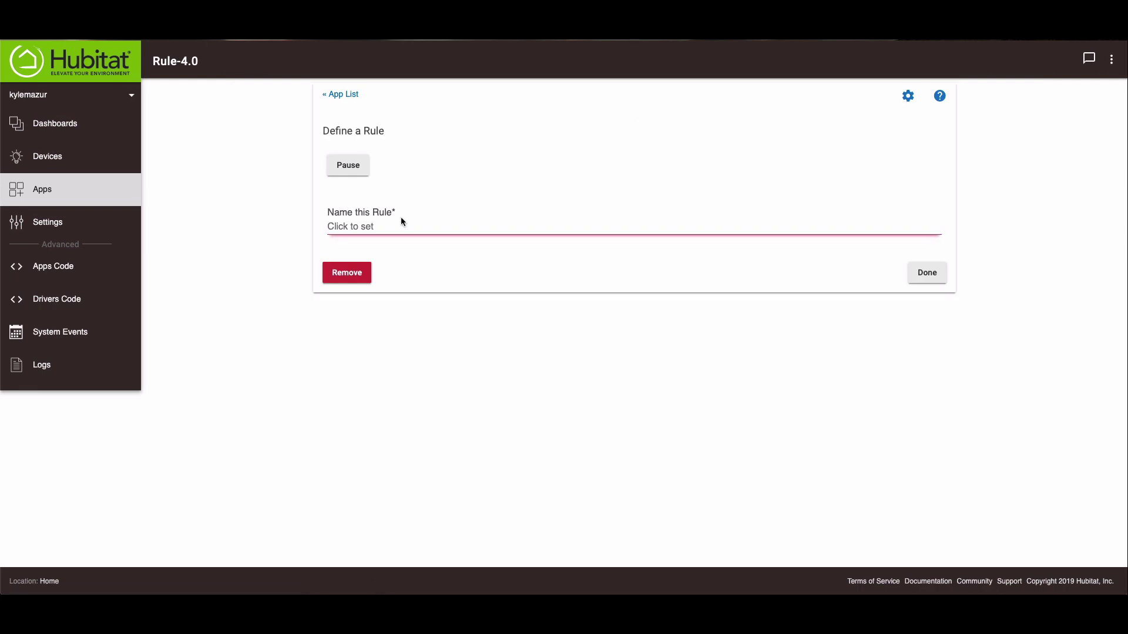
left_click(399, 229)
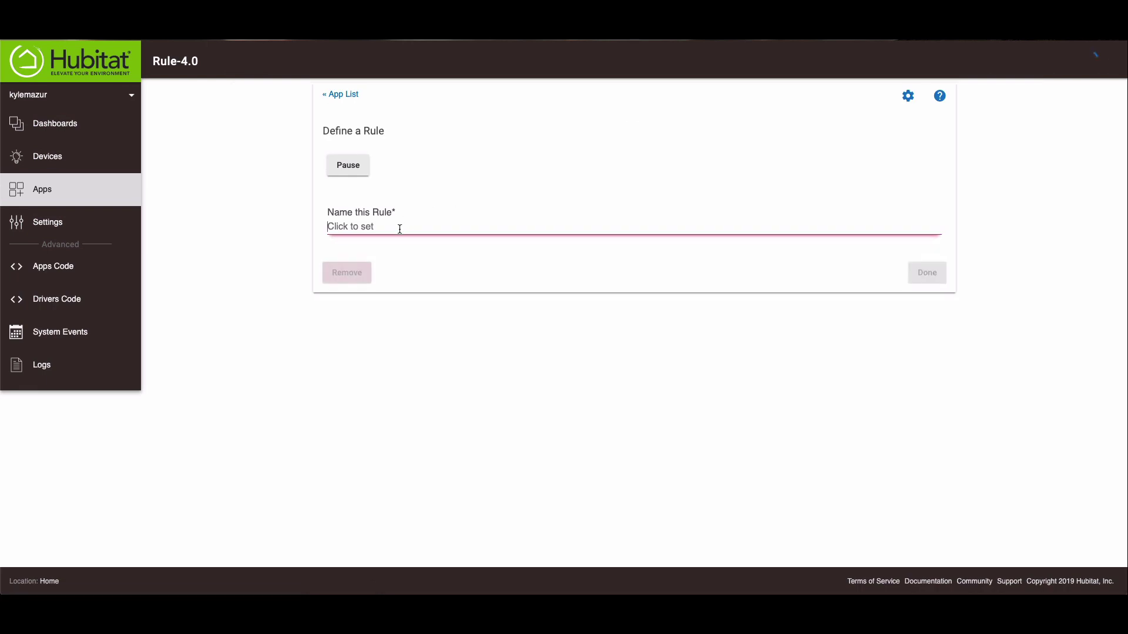
type("delete")
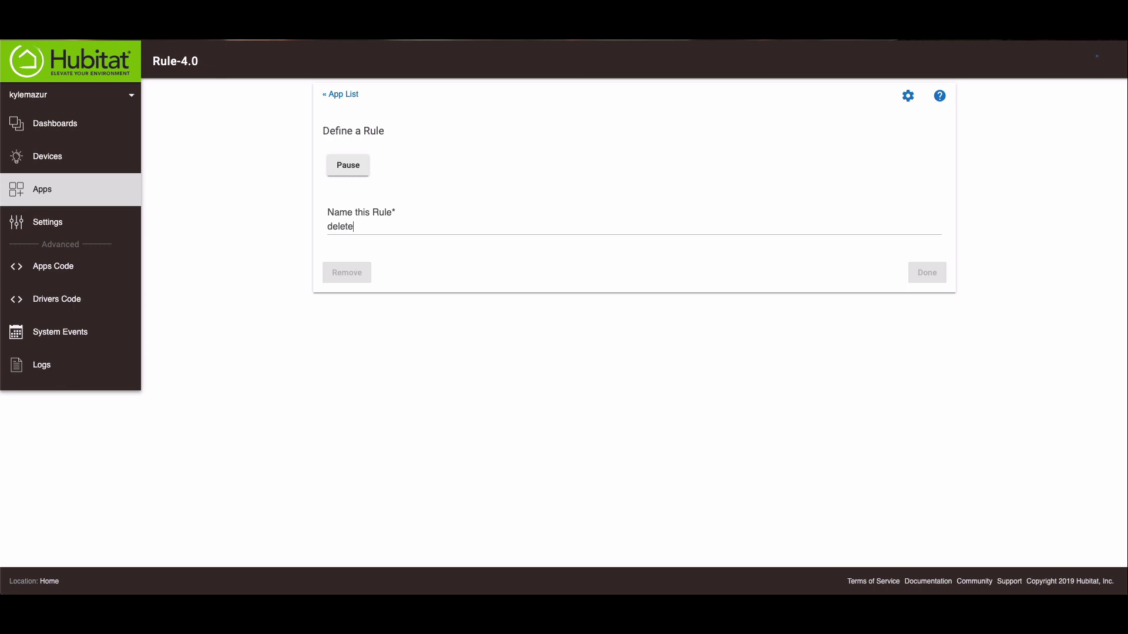
key("Return")
Step: Add a trigger event using the Mode capability
left_click(405, 275)
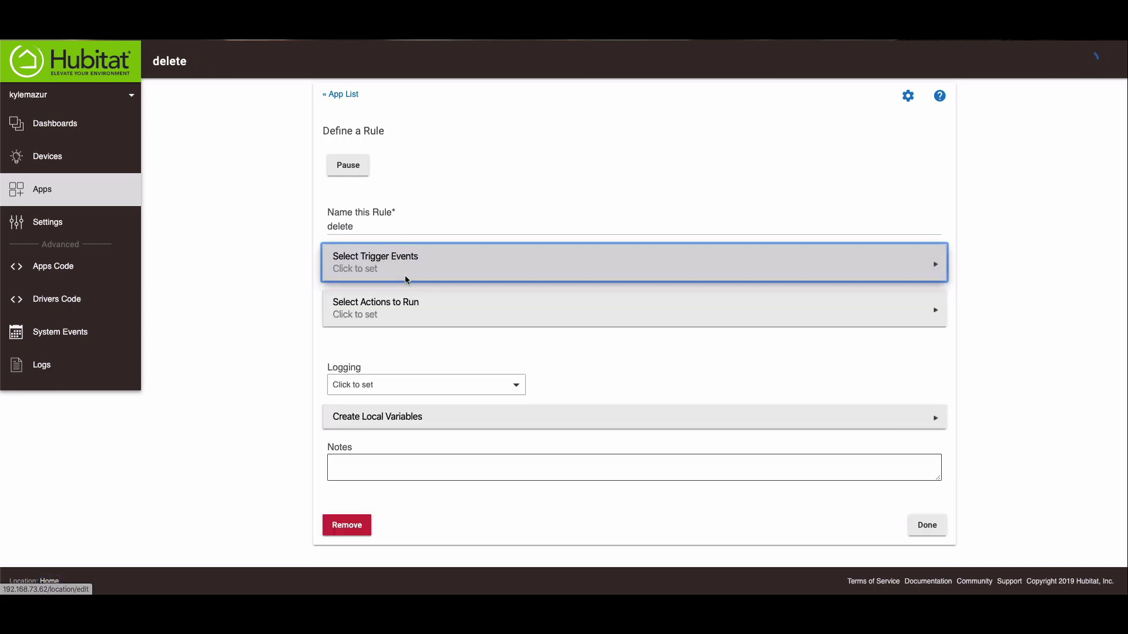
left_click(379, 189)
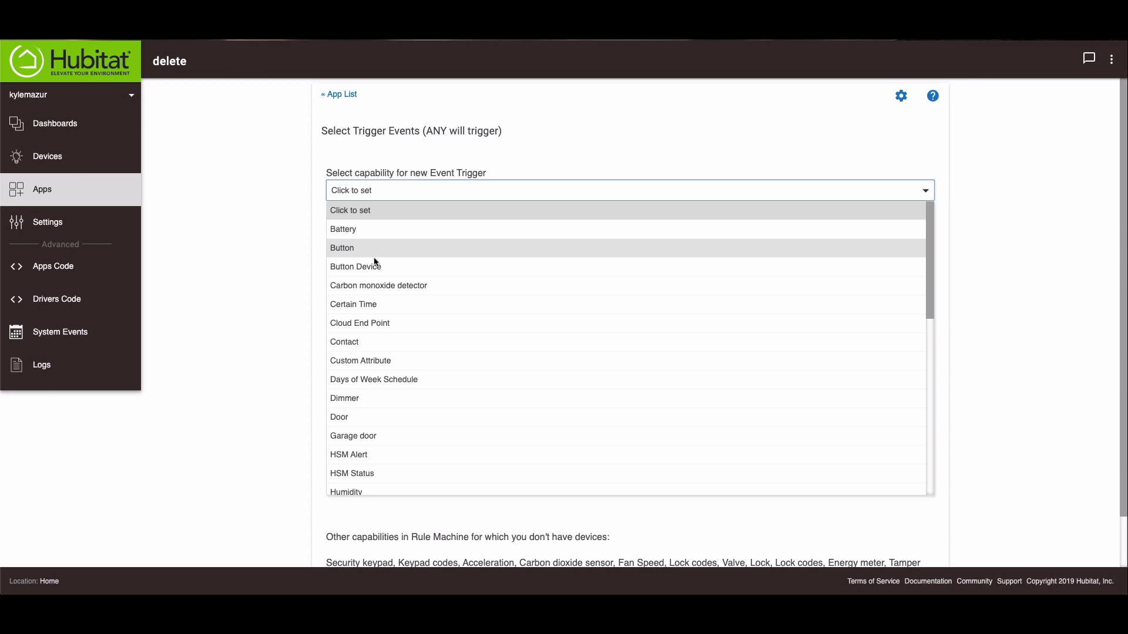
scroll(375, 428, "down", 3)
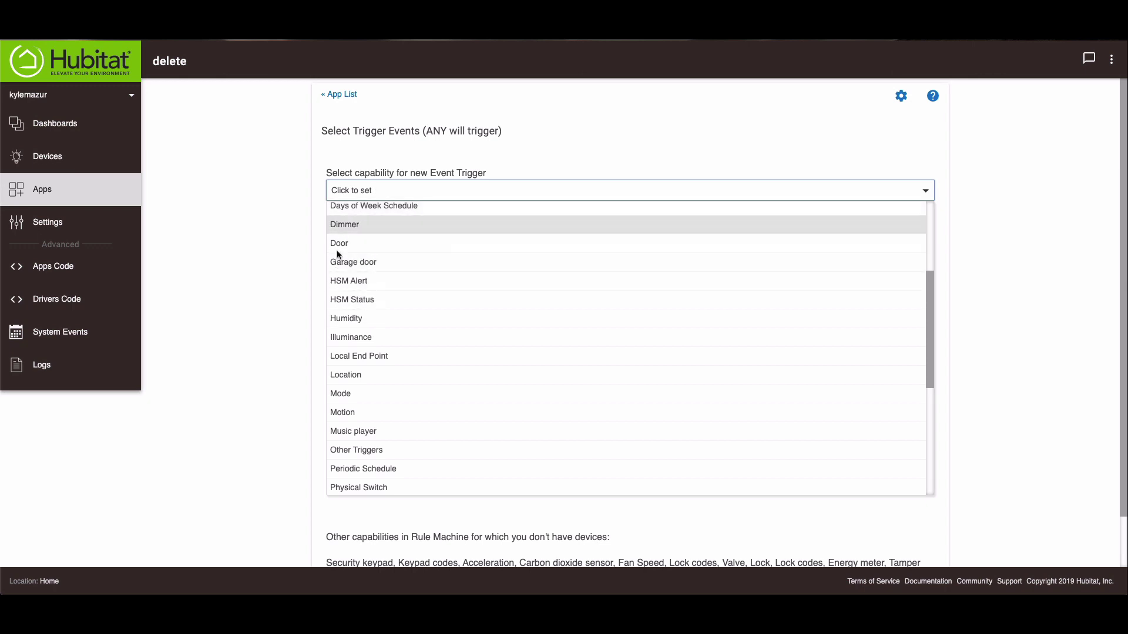
left_click(391, 394)
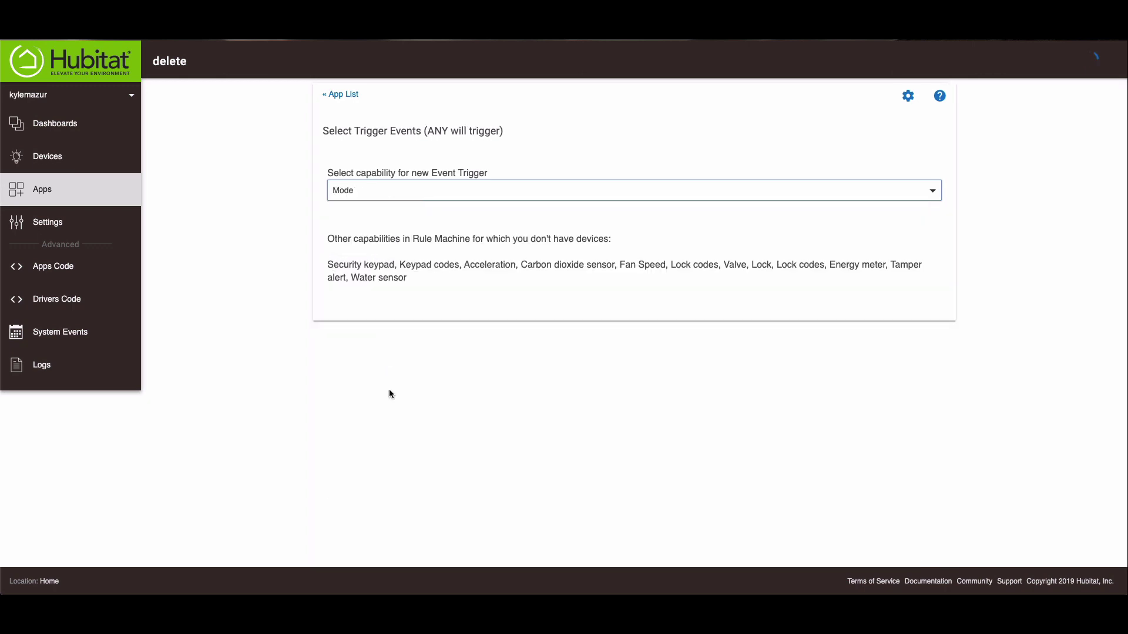
Step: Select only Home mode, without *changed*, and finish the trigger events
left_click(372, 213)
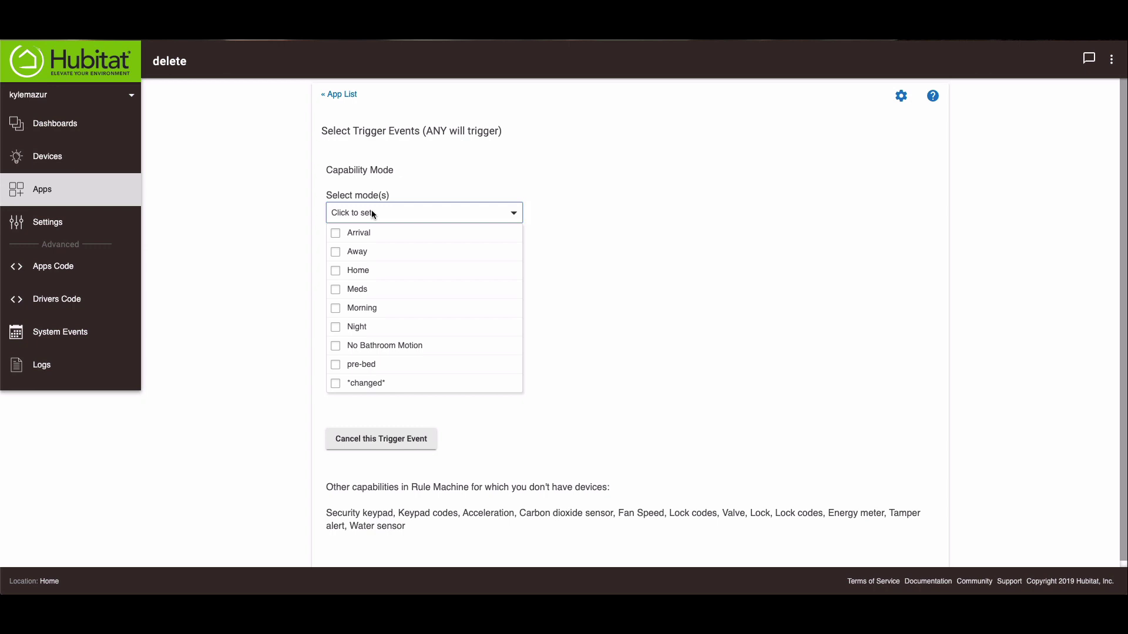
left_click(664, 254)
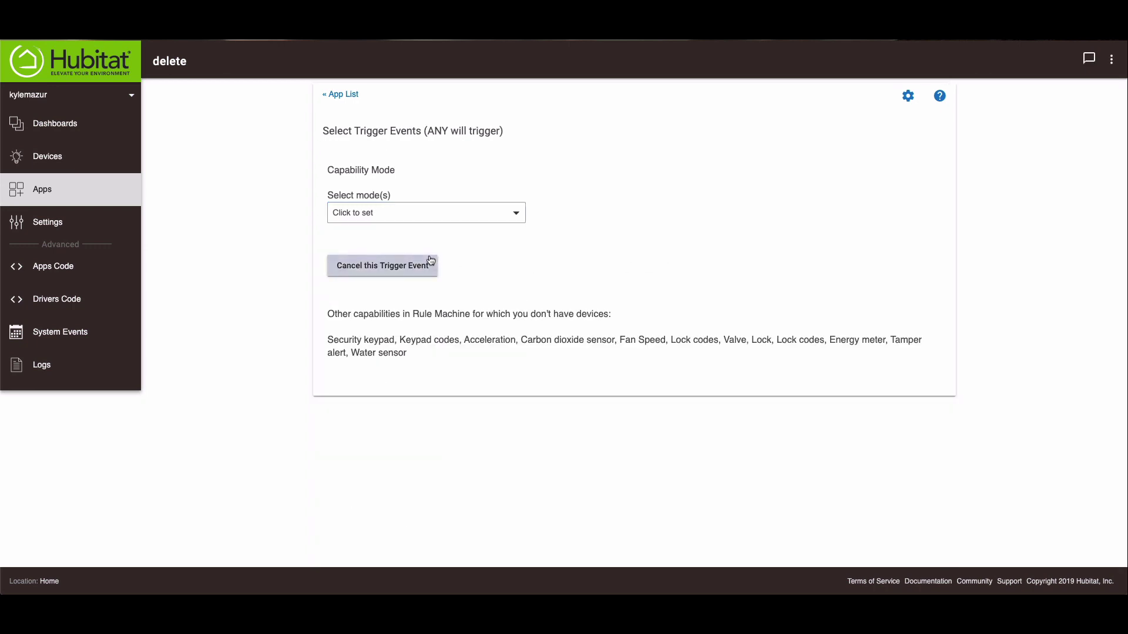
left_click(406, 212)
left_click(359, 270)
left_click(359, 384)
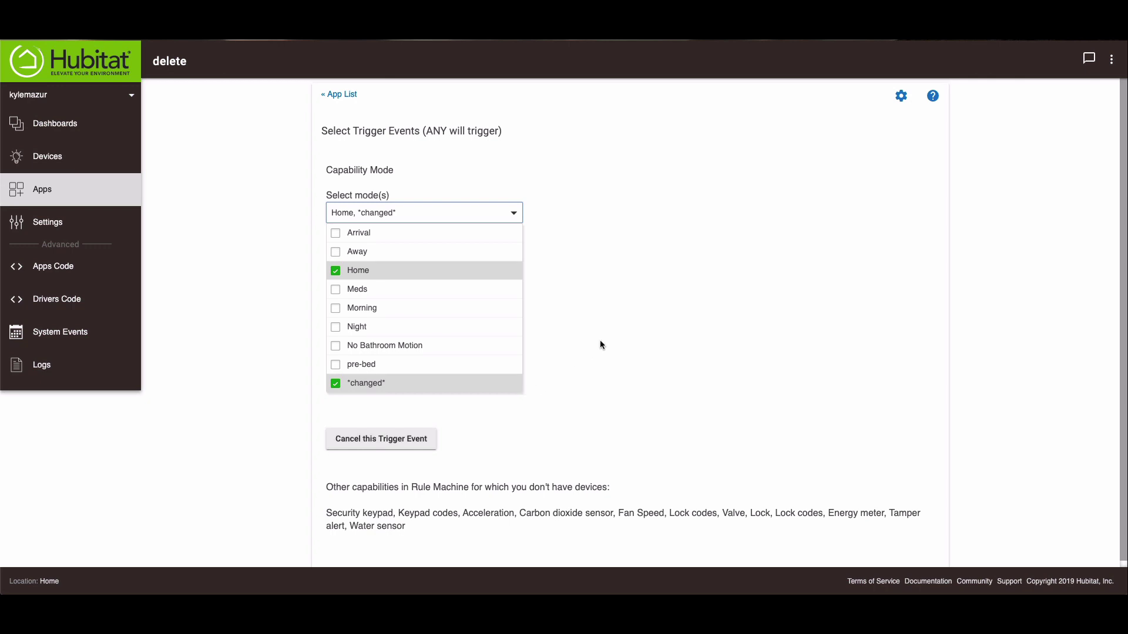
left_click(388, 385)
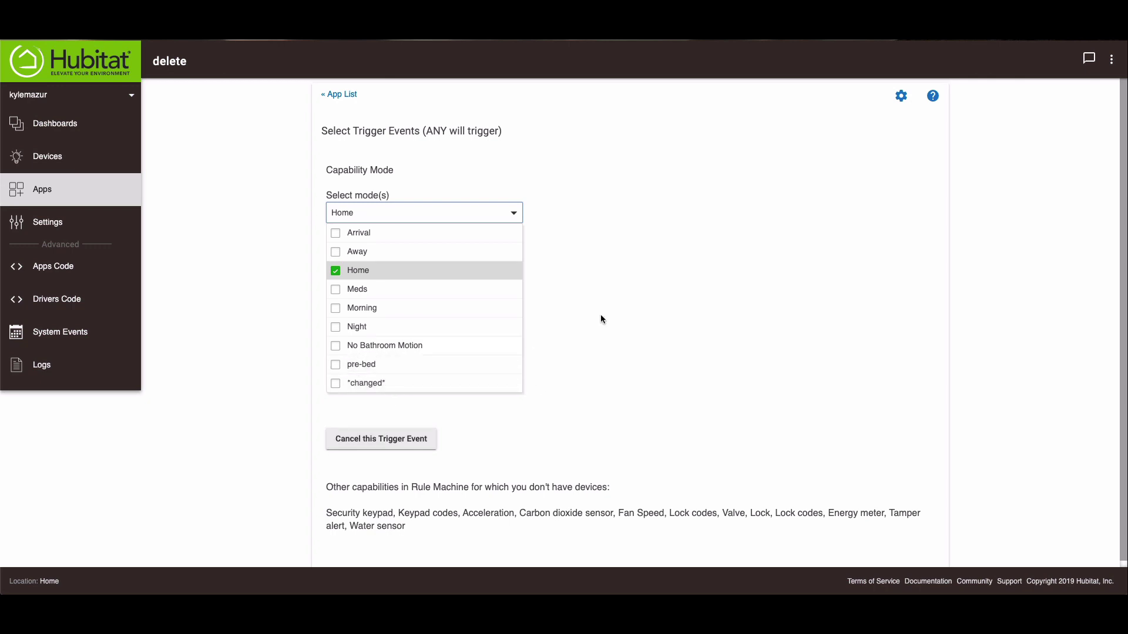
scroll(753, 368, "down", 1)
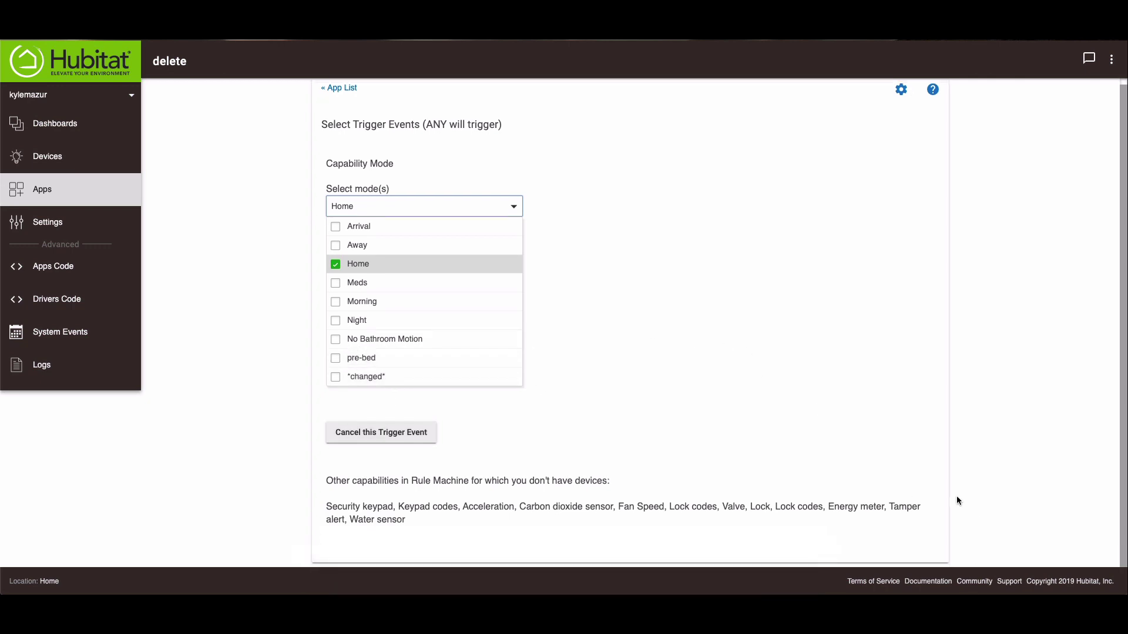
left_click(873, 460)
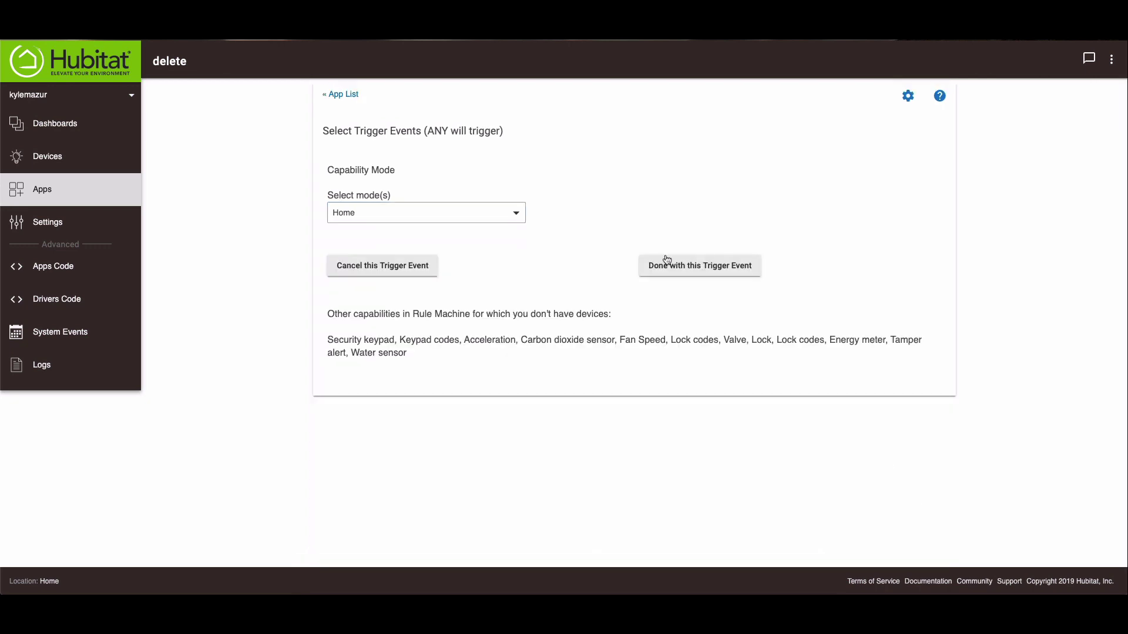
left_click(668, 266)
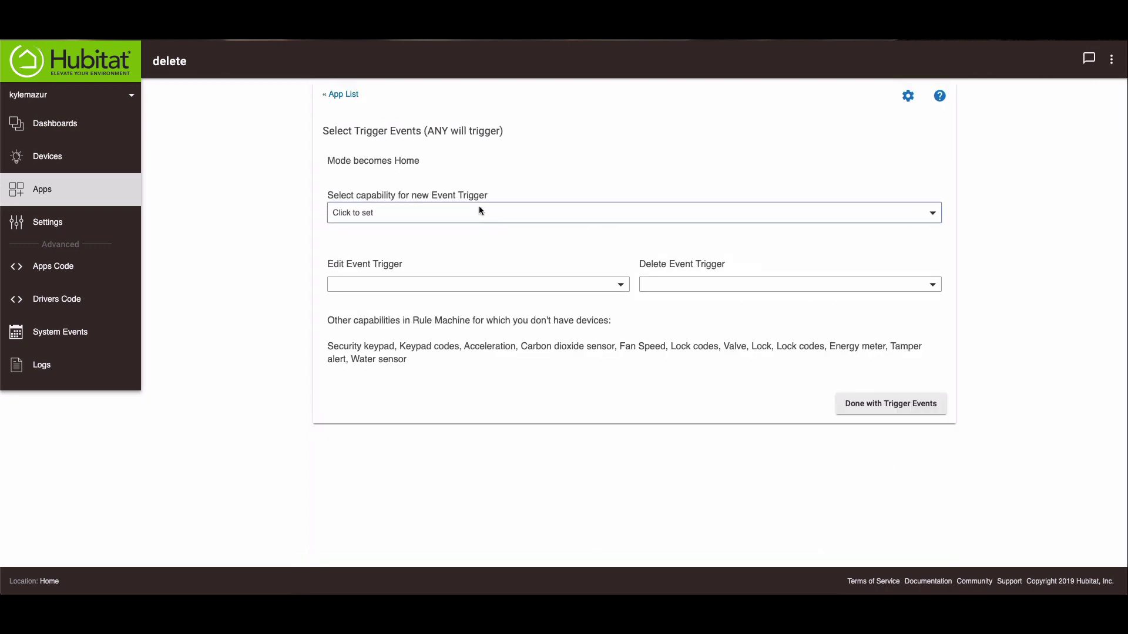
left_click(477, 213)
left_click(742, 166)
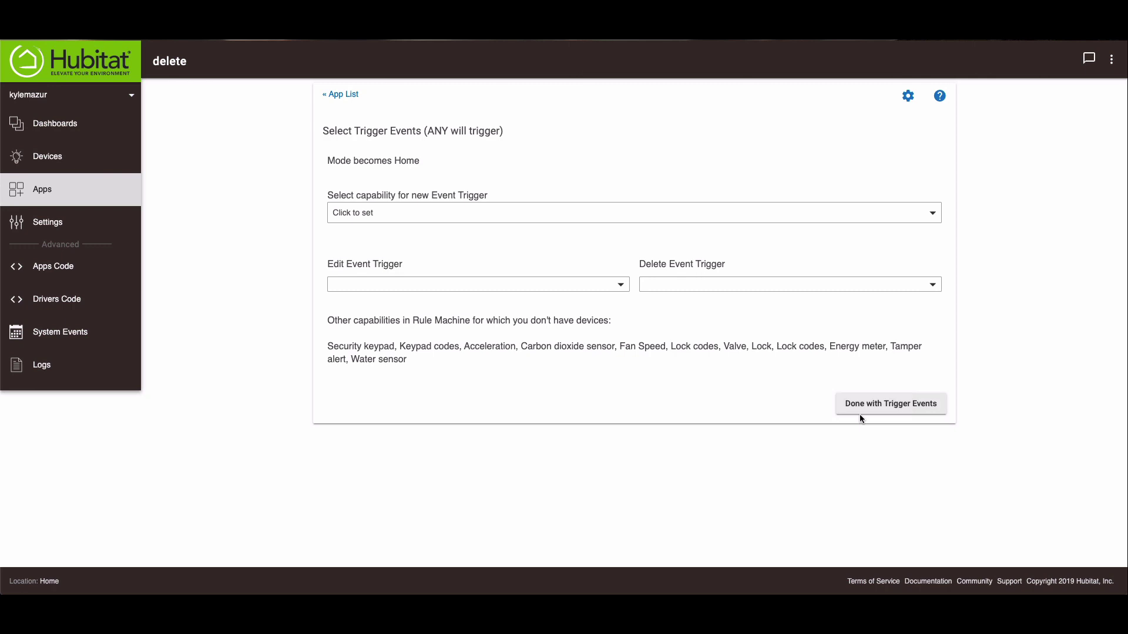
left_click(873, 409)
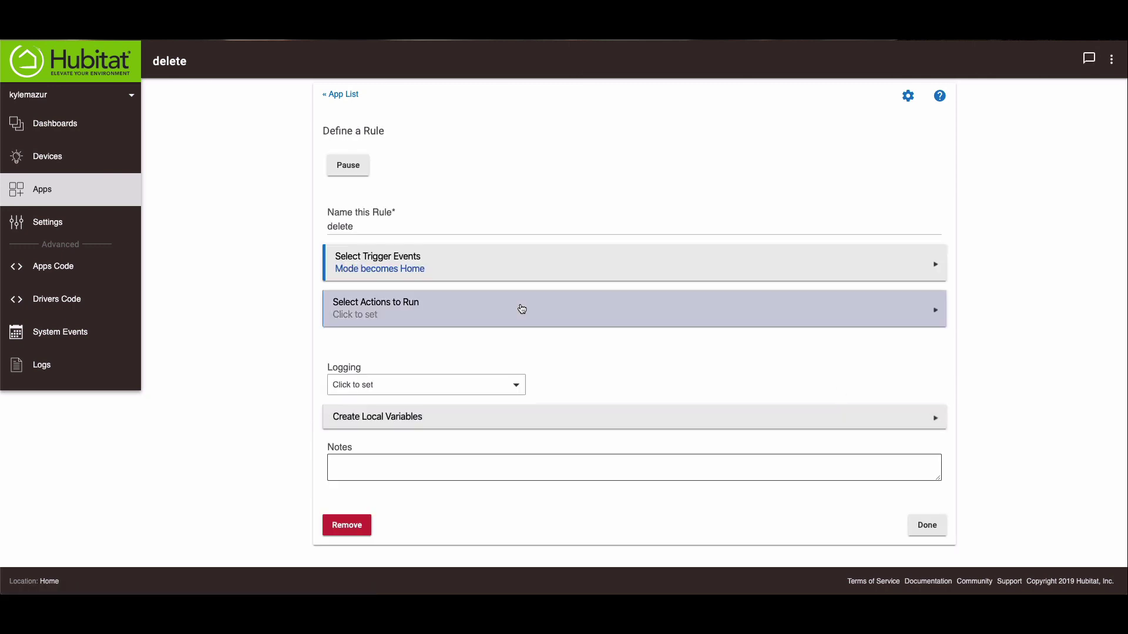
Step: Add a 'Send or Speak a Message' action to the rule
left_click(506, 301)
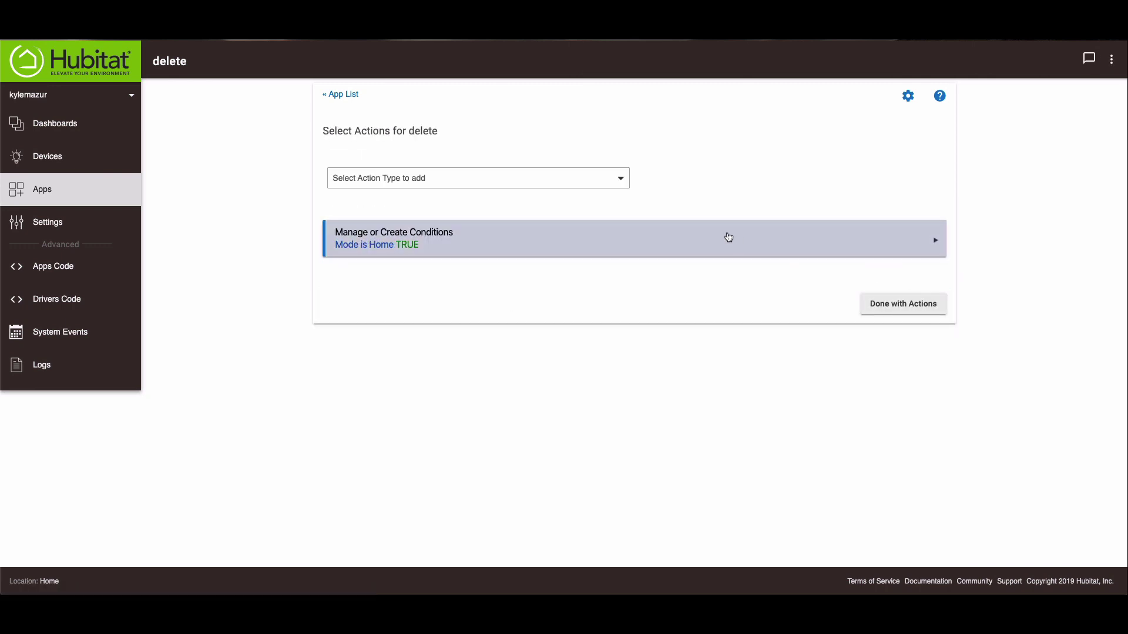
left_click(612, 180)
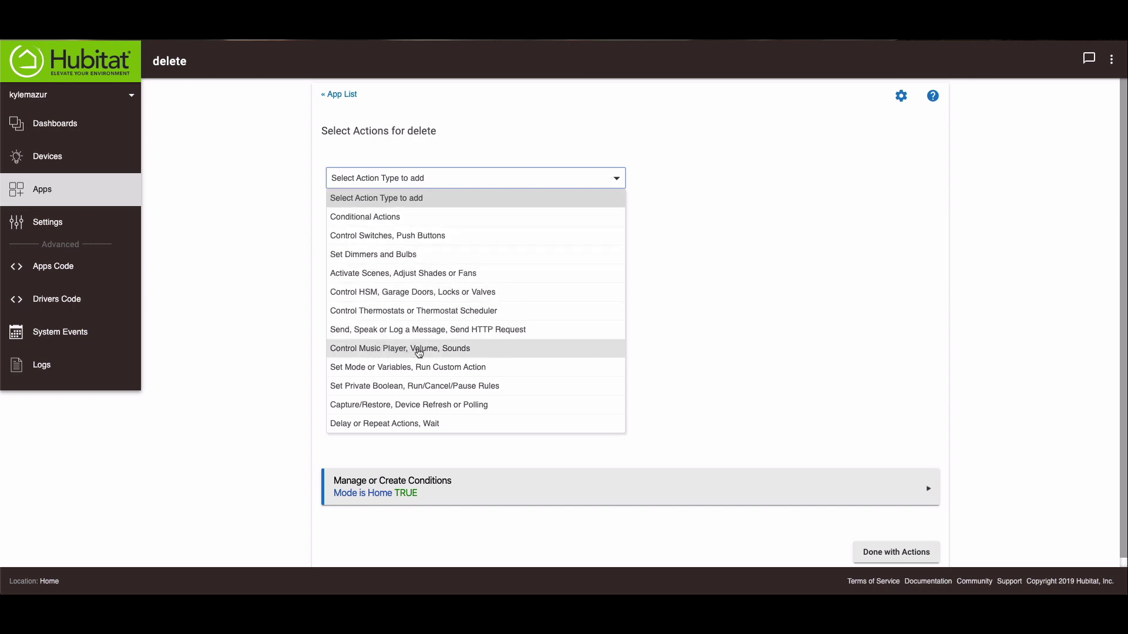
left_click(400, 338)
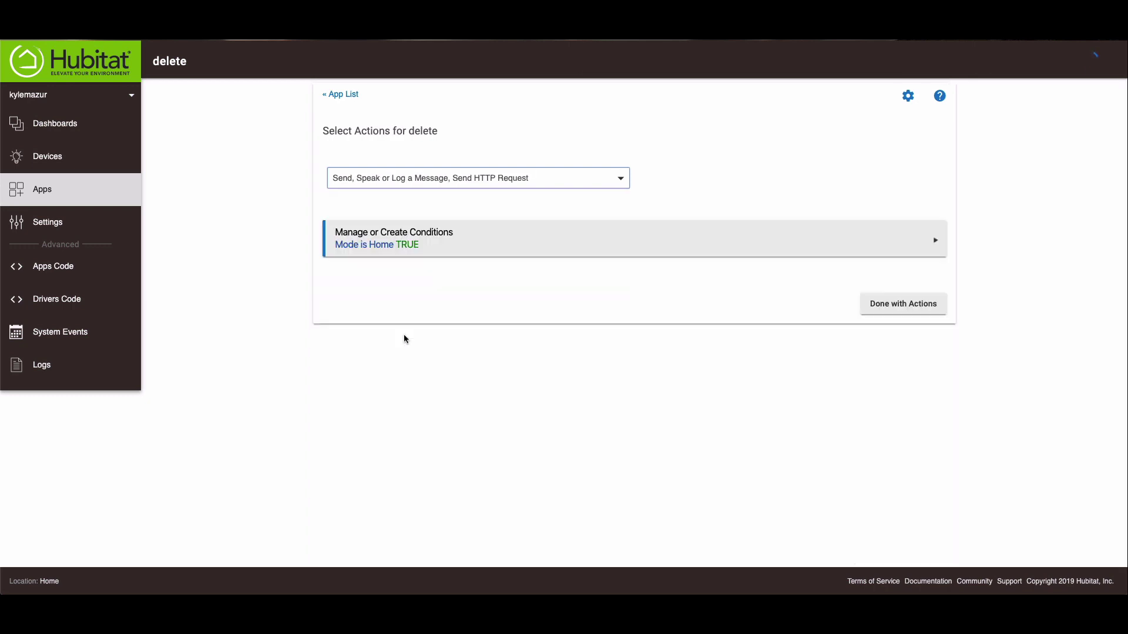
left_click(671, 178)
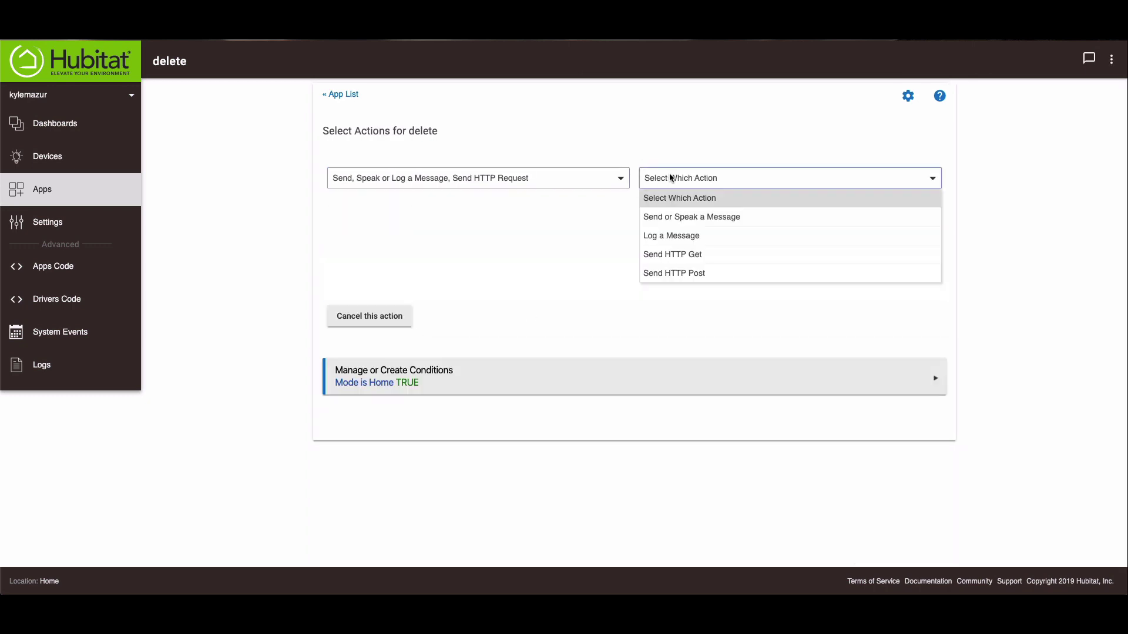
left_click(675, 218)
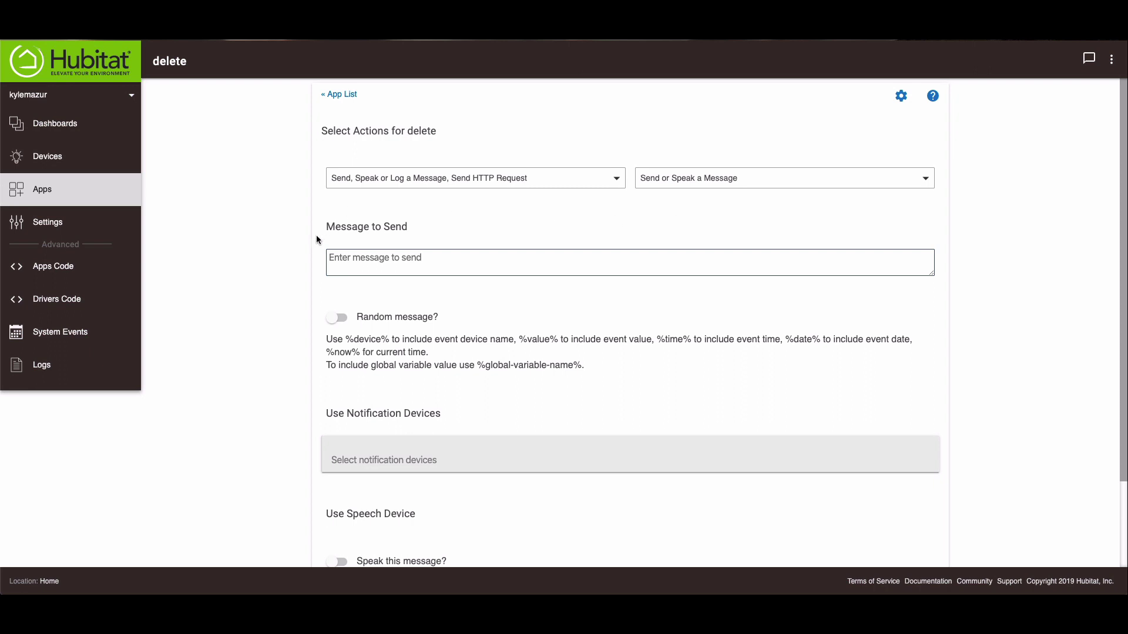
Step: Enable 'Speak this message?' on Basement Sonos and Grow Room Sonos
scroll(316, 240, "down", 3)
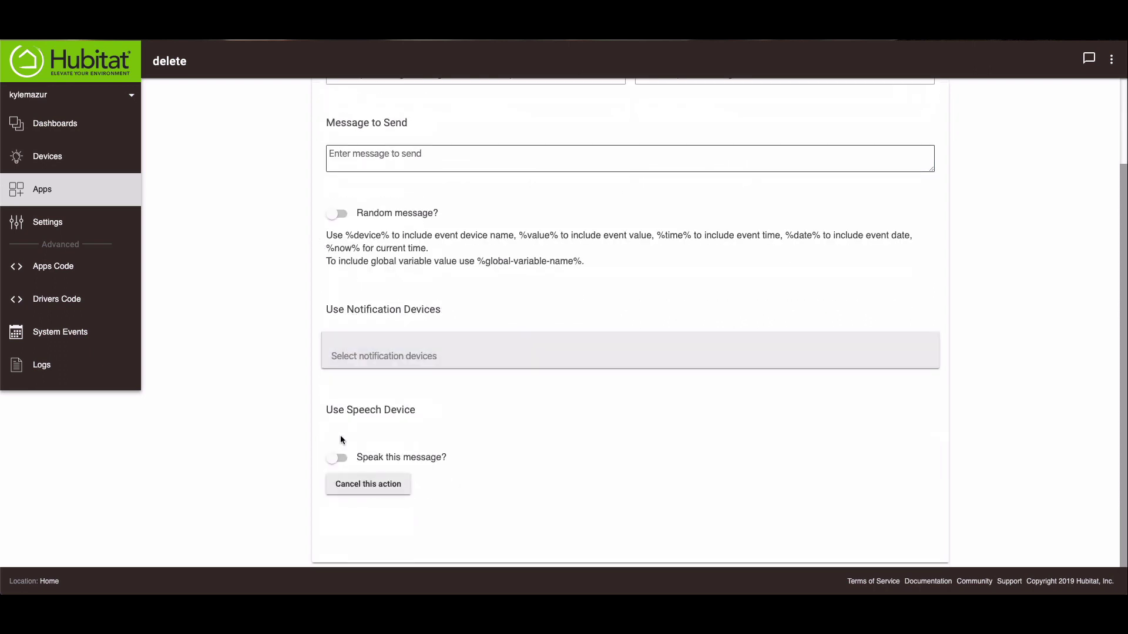
left_click(337, 459)
scroll(474, 429, "down", 2)
left_click(414, 392)
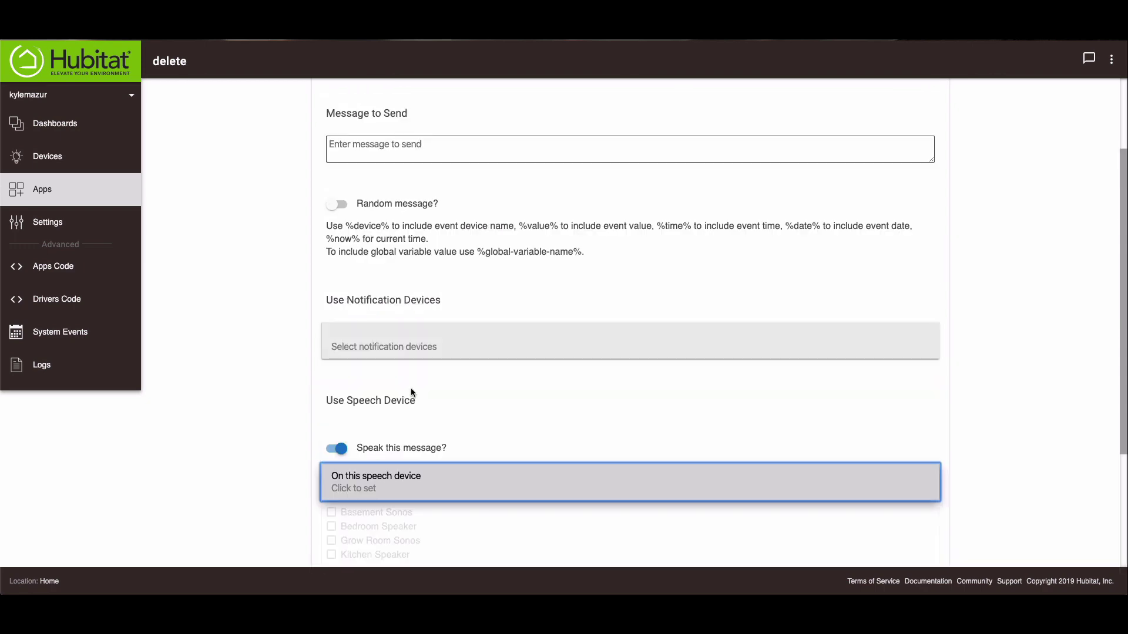
scroll(421, 446, "down", 3)
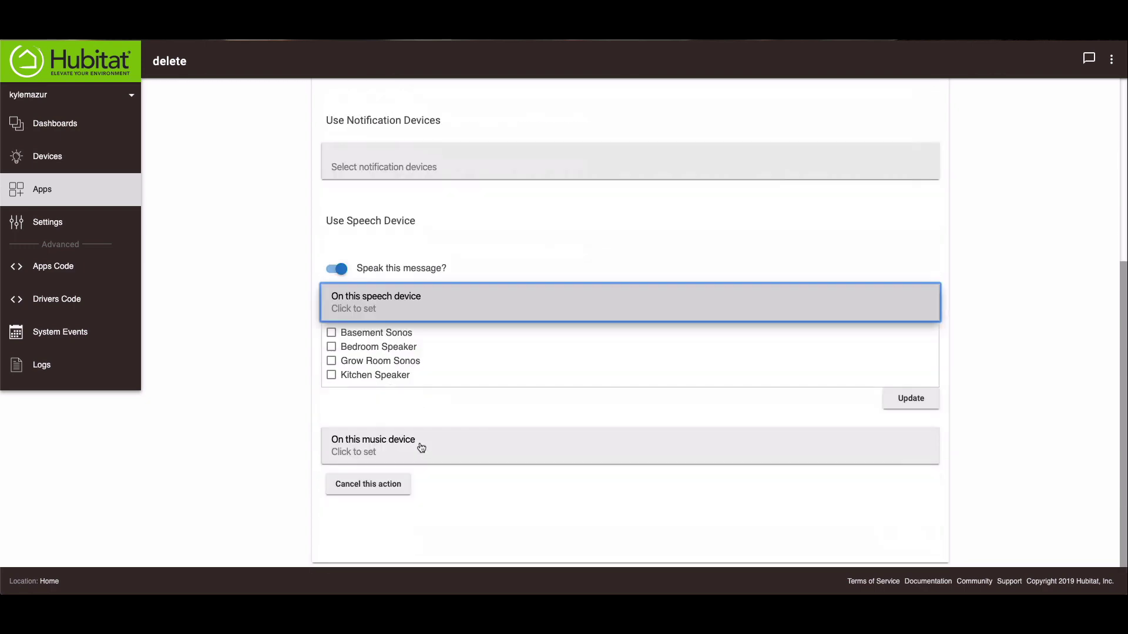
left_click(392, 338)
left_click(391, 364)
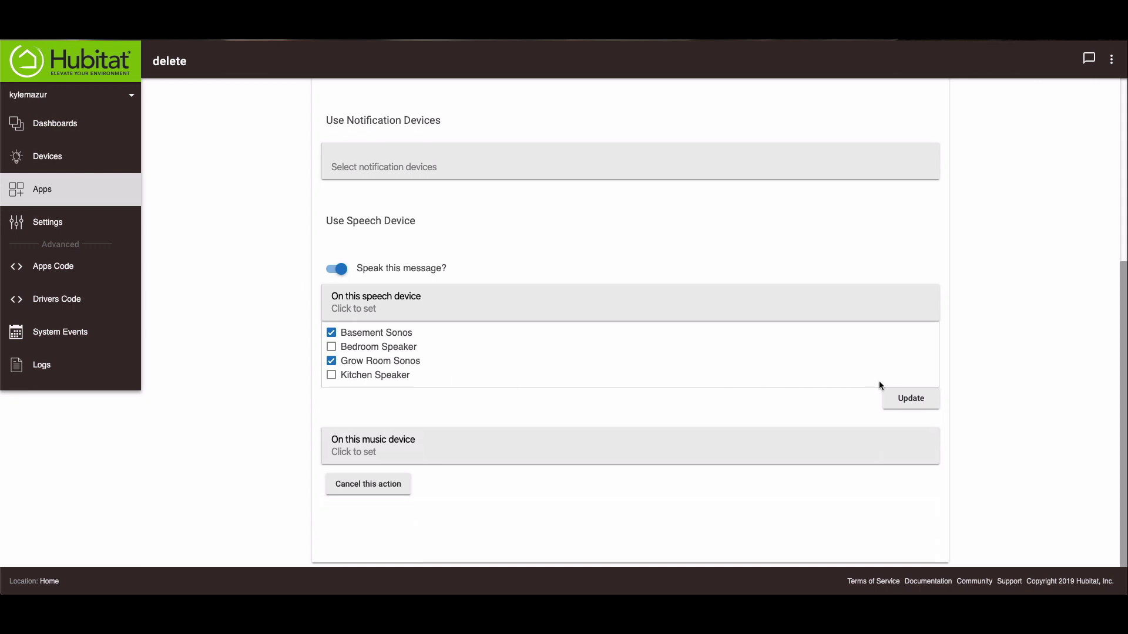
left_click(908, 398)
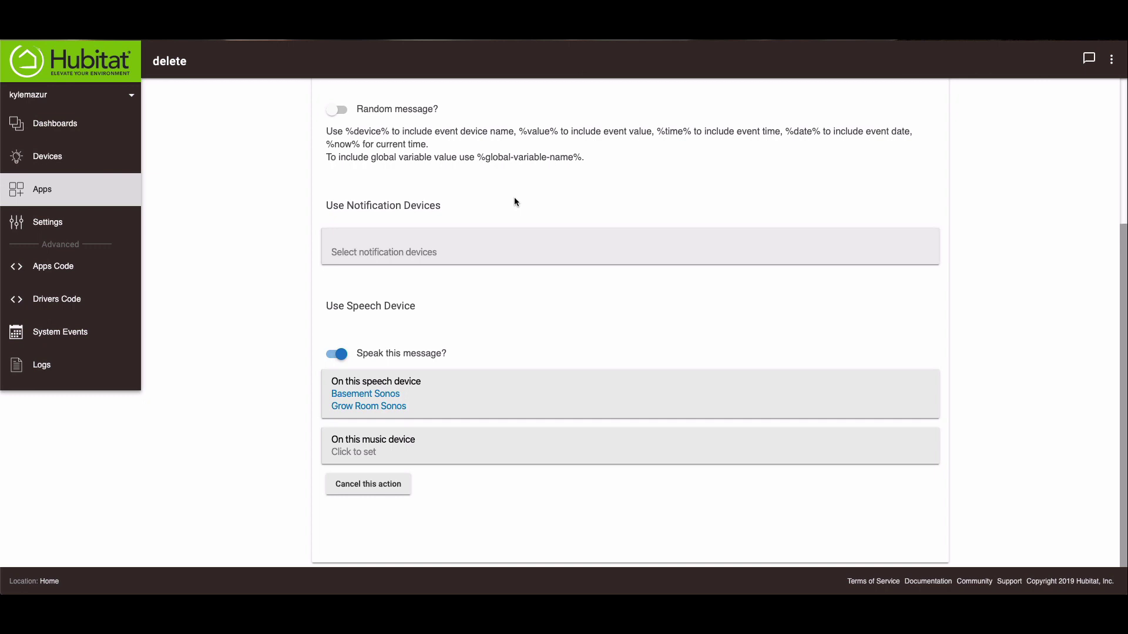
scroll(513, 196, "up", 2)
Step: Enter 'Test can you hear me?' as the message and finish the speak action
left_click(419, 186)
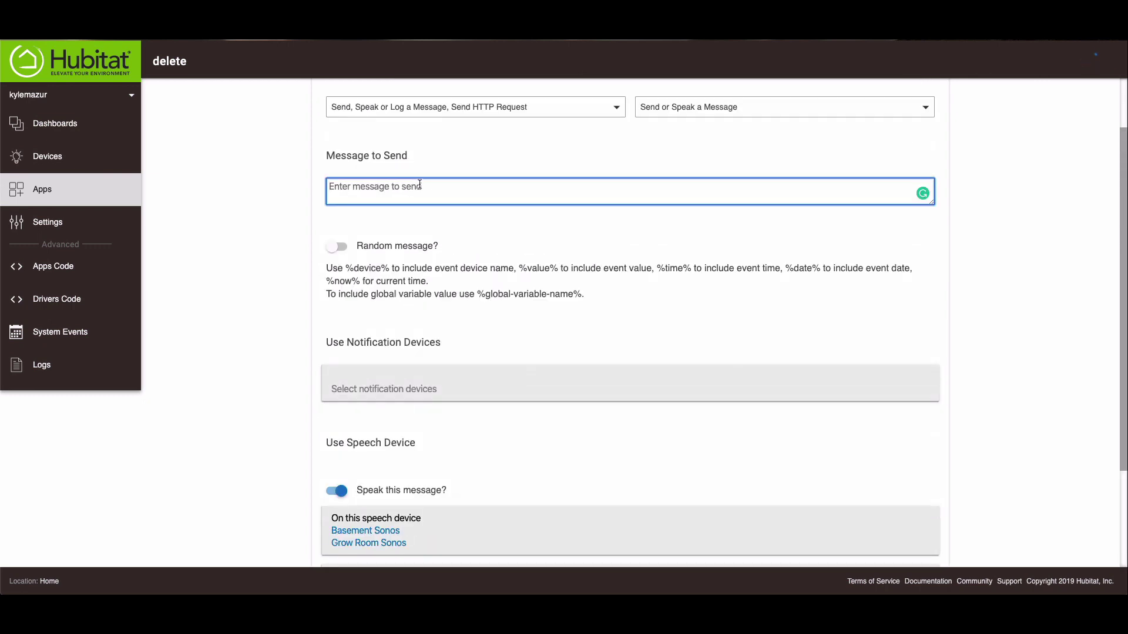
type("Test can you hear me?")
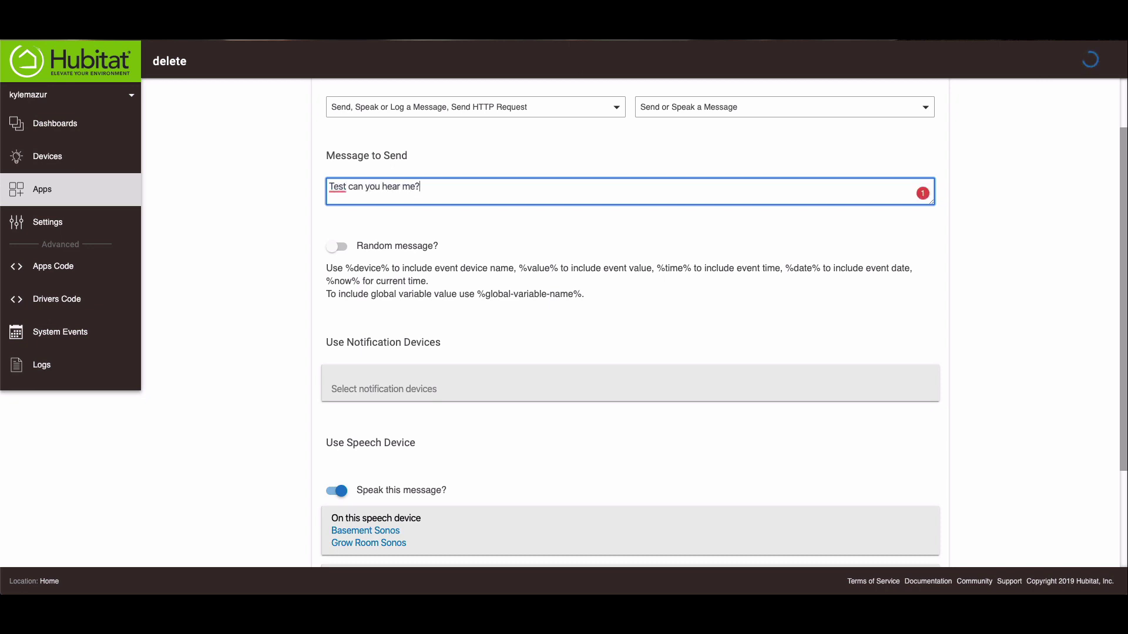
scroll(615, 309, "down", 3)
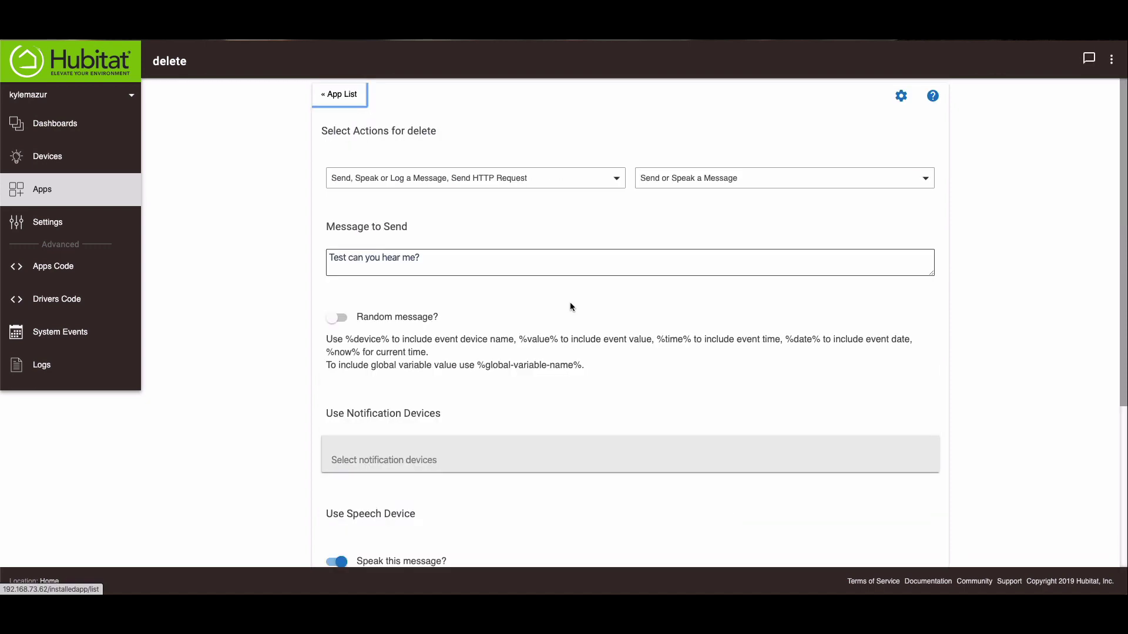
scroll(670, 340, "down", 5)
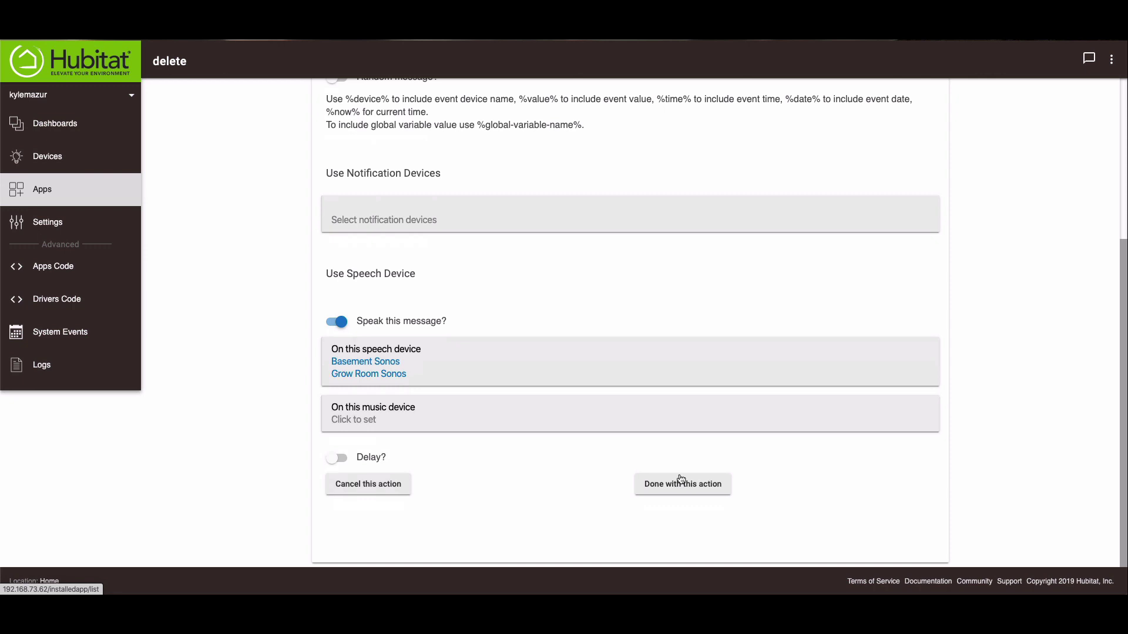
left_click(680, 483)
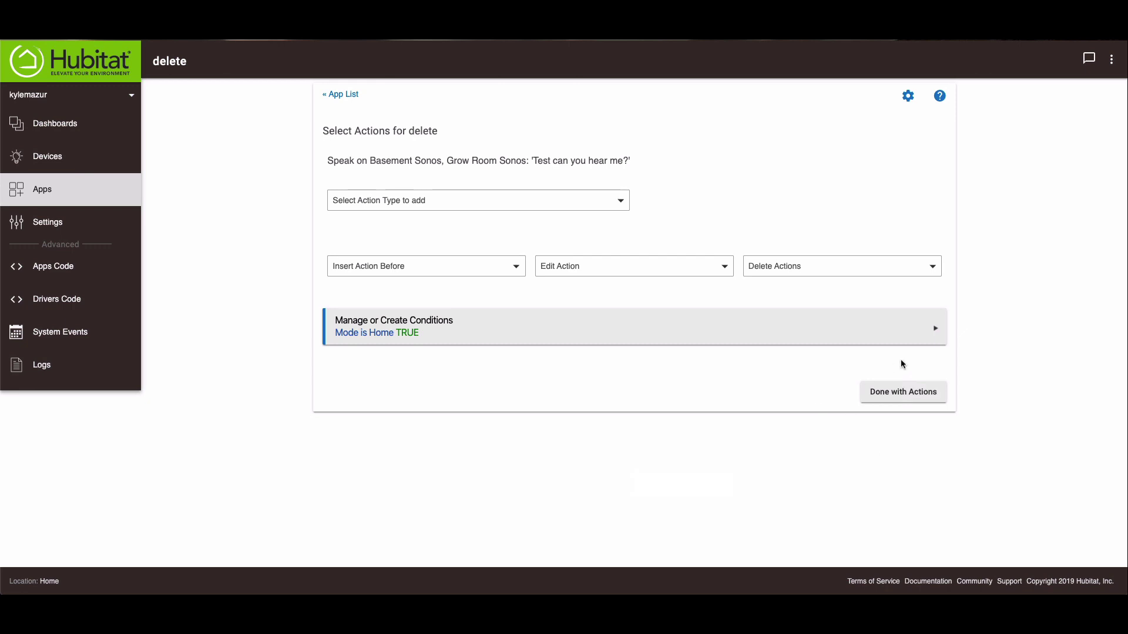
Step: Save the delete rule, reopen it, run its actions, and open the Logs page
left_click(899, 394)
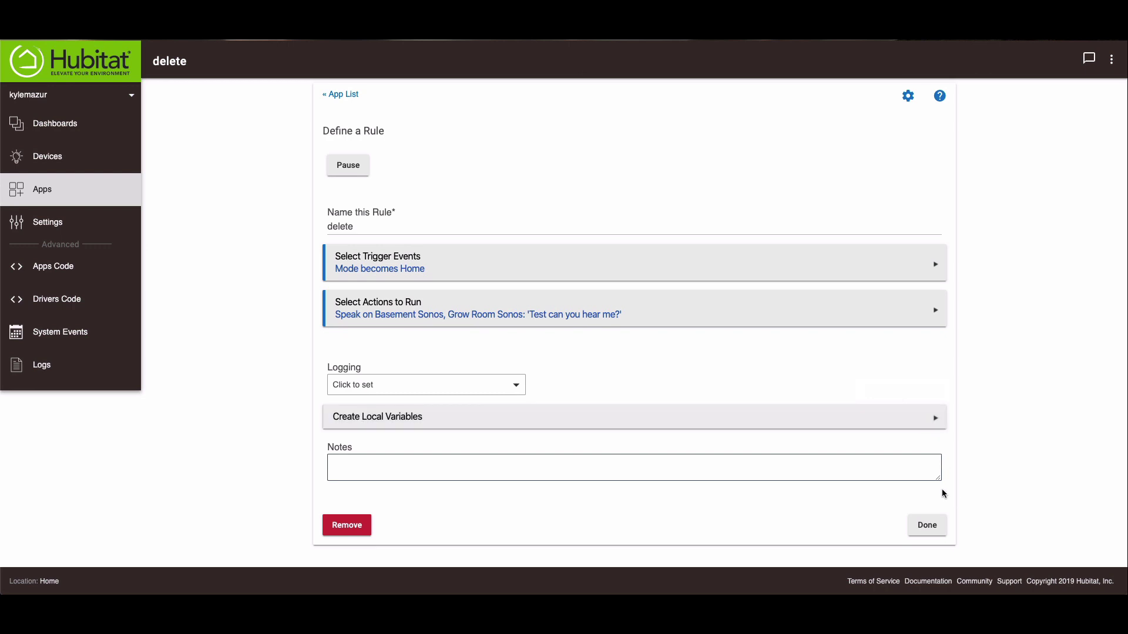
left_click(934, 528)
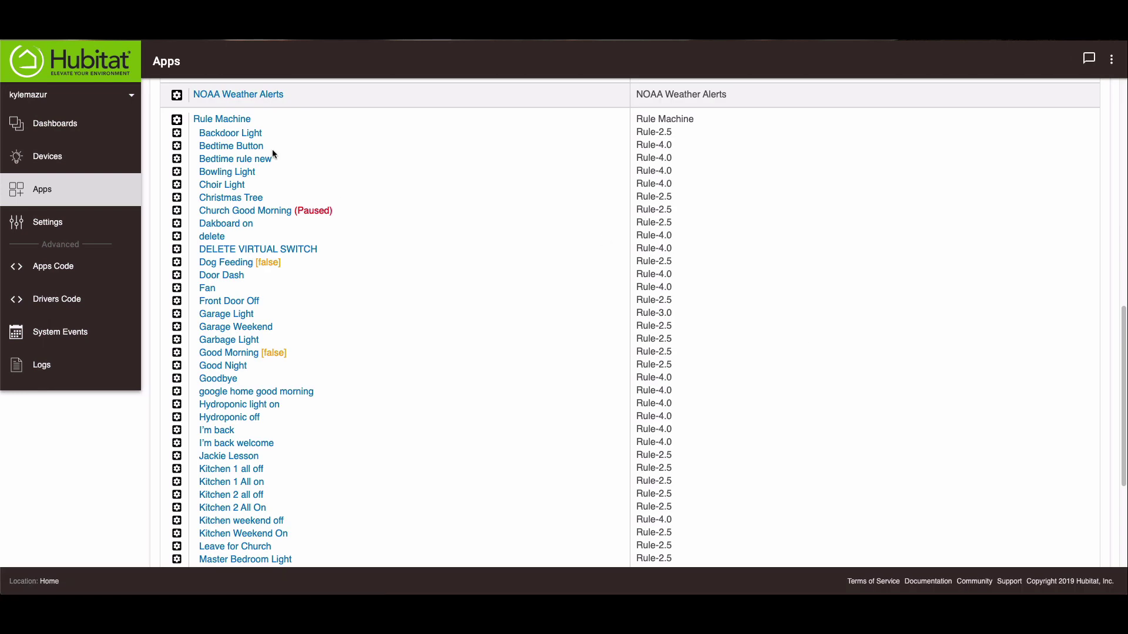
left_click(209, 238)
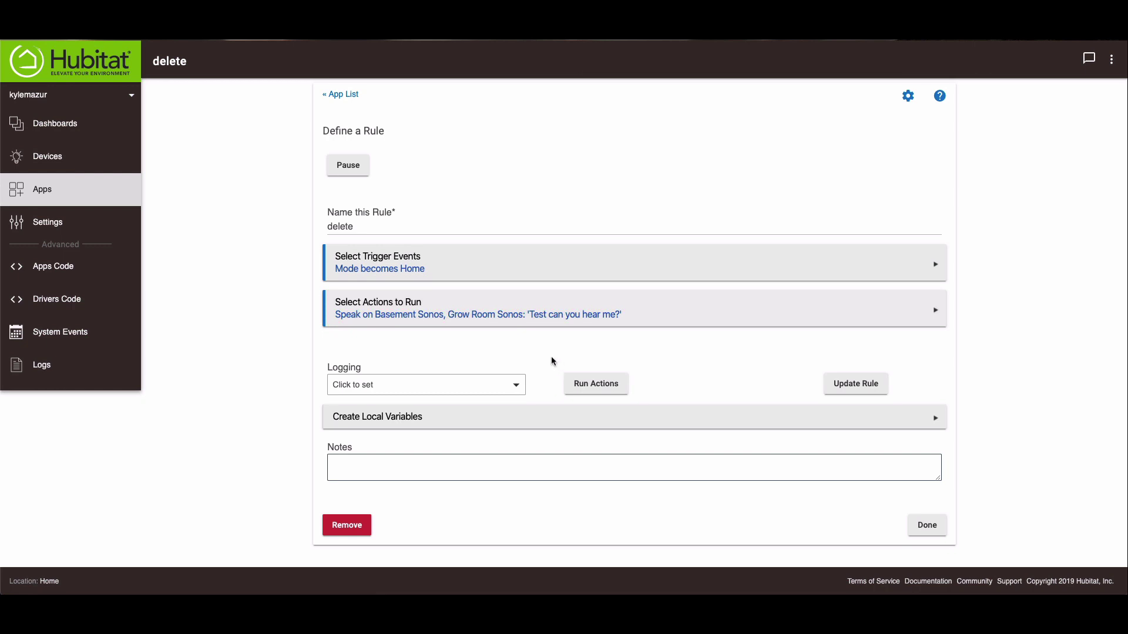
left_click(597, 384)
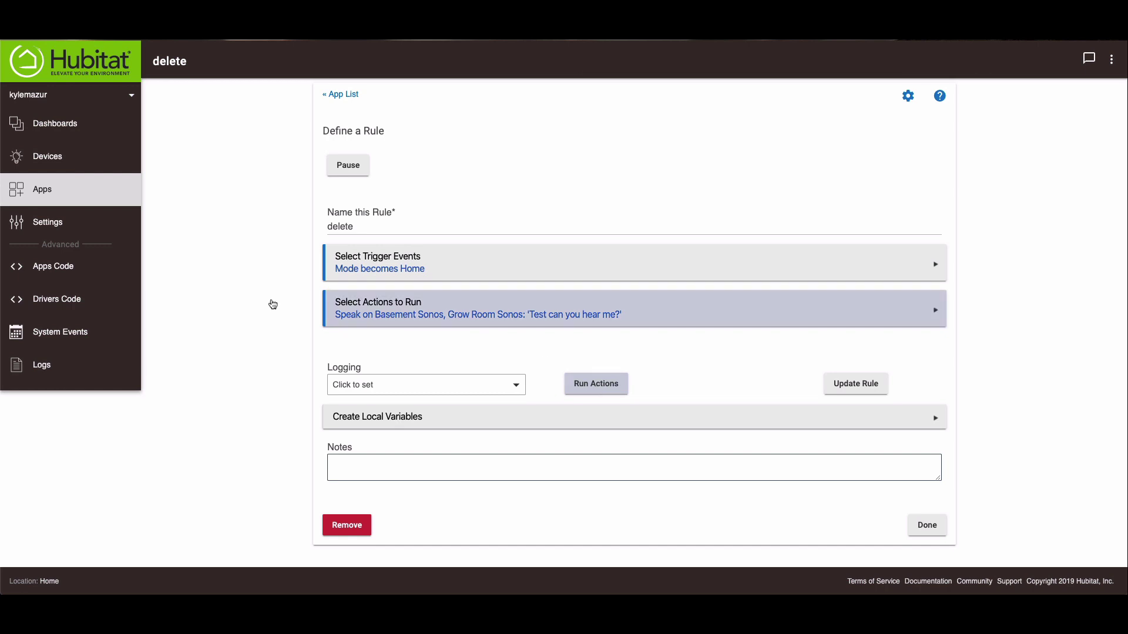
left_click(39, 361)
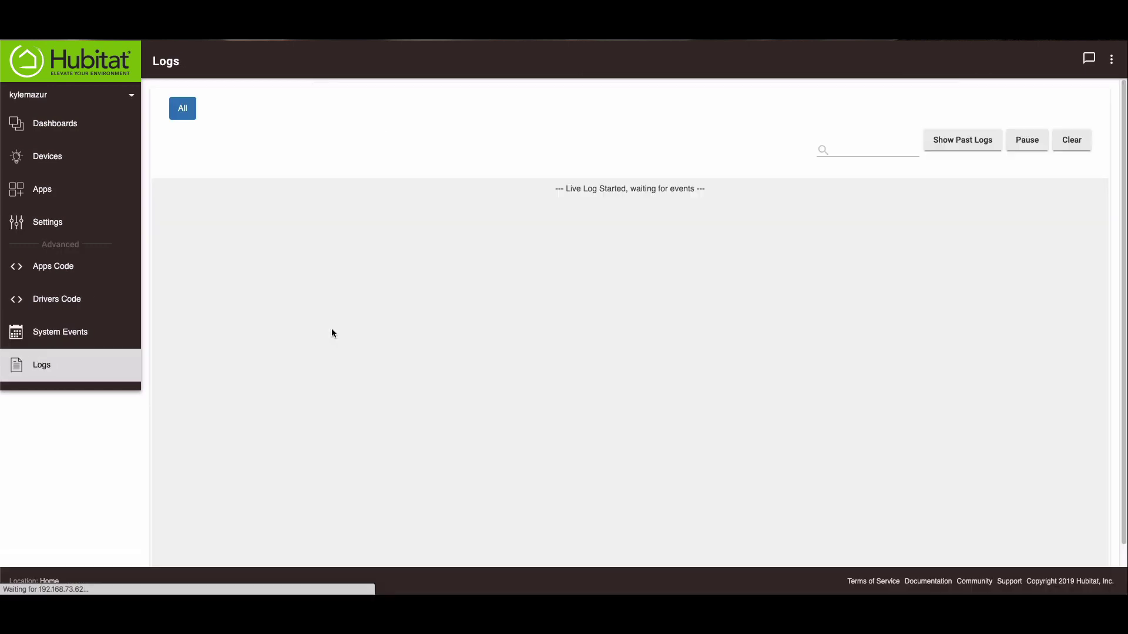
Step: Show past log entries to check the Sonos speech from the test run
left_click(978, 151)
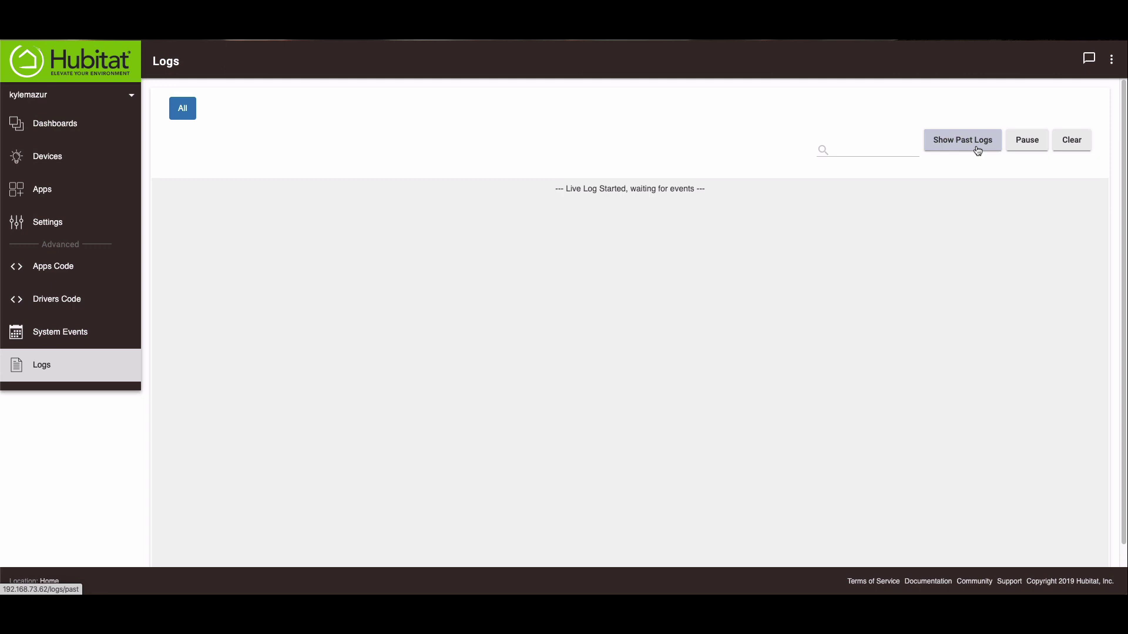